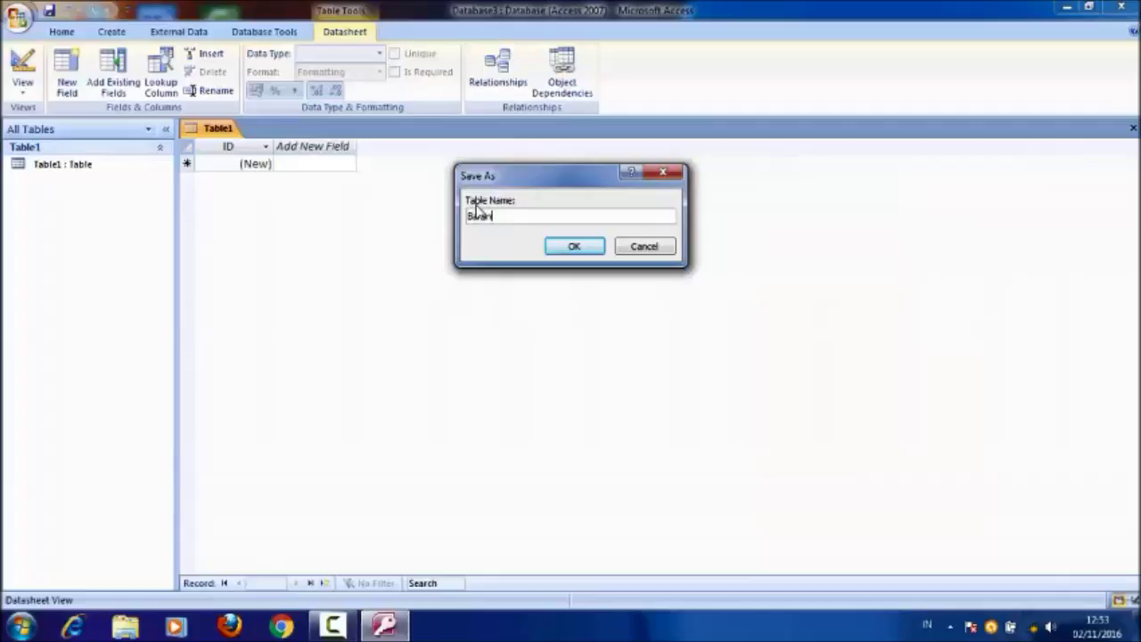
Step: Save the new table as Barang and rename its ID field to Kd_Brg
left_click(575, 247)
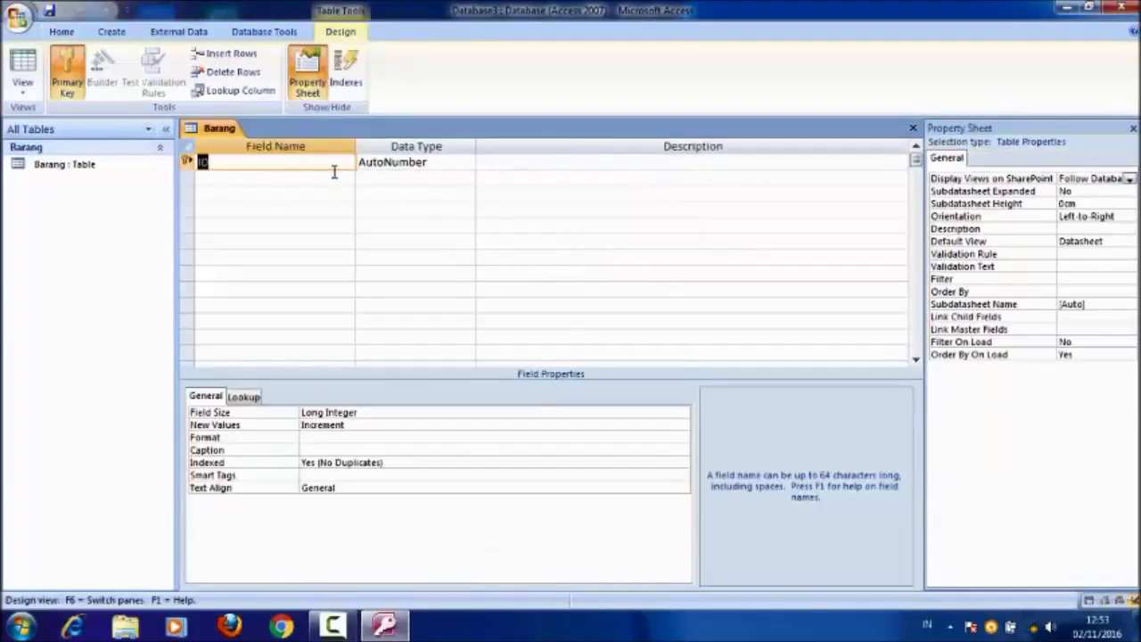
left_click(334, 172)
left_click(322, 160)
key("BackSpace")
key("BackSpace")
key("Caps_Lock")
type("K")
key("Caps_Lock")
type("d")
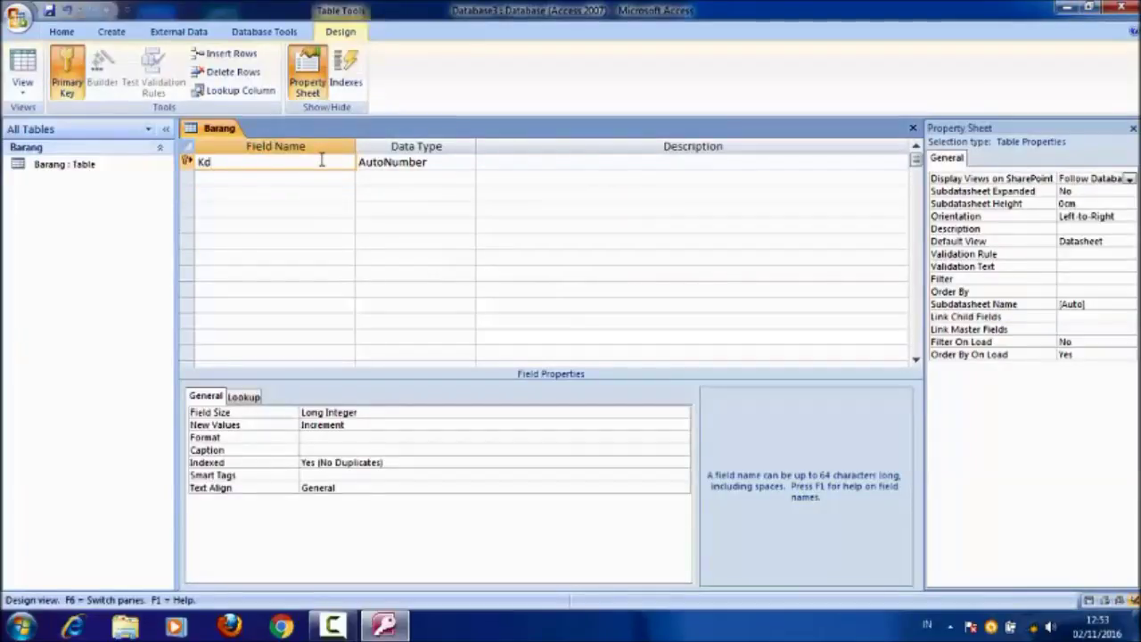
type("_")
key("Caps_Lock")
type("B")
key("Caps_Lock")
type("rg")
key("Down")
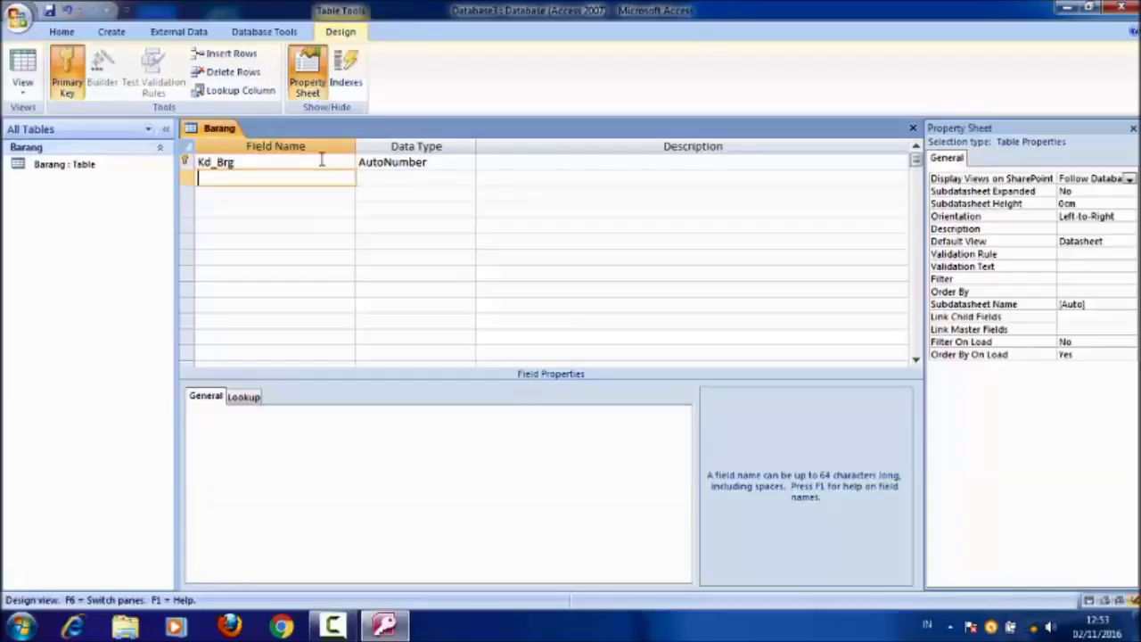
Step: Add a second field named Kd_Merk to the Barang table
key("Caps_Lock")
type("K")
key("Caps_Lock")
type("d_")
key("Caps_Lock")
type("M")
key("Caps_Lock")
type("erk")
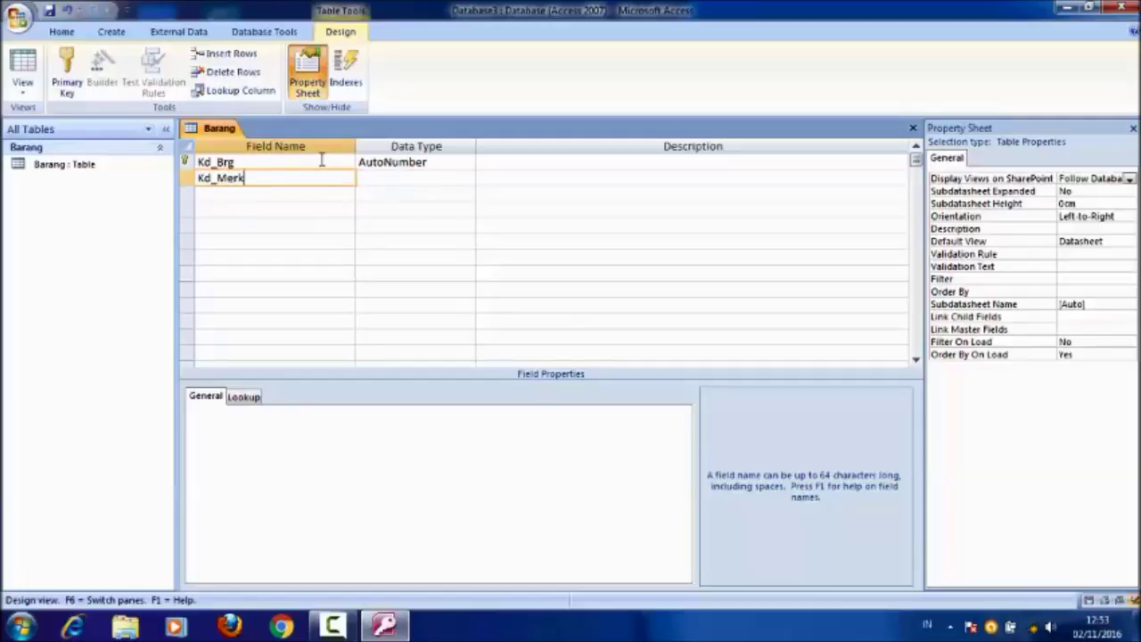
key("Down")
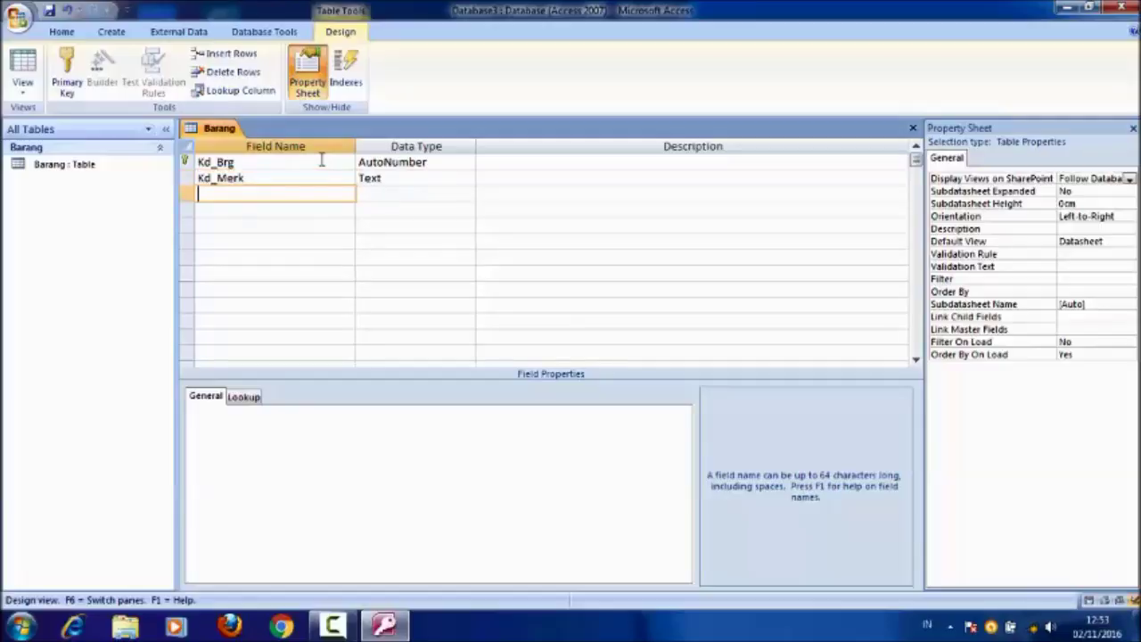
Step: Add a field named Kd_Klmpk below Kd_Merk
key("Caps_Lock")
type("K")
key("Caps_Lock")
type("d_")
key("Caps_Lock")
type("K")
key("Caps_Lock")
type("lmpk")
key("Down")
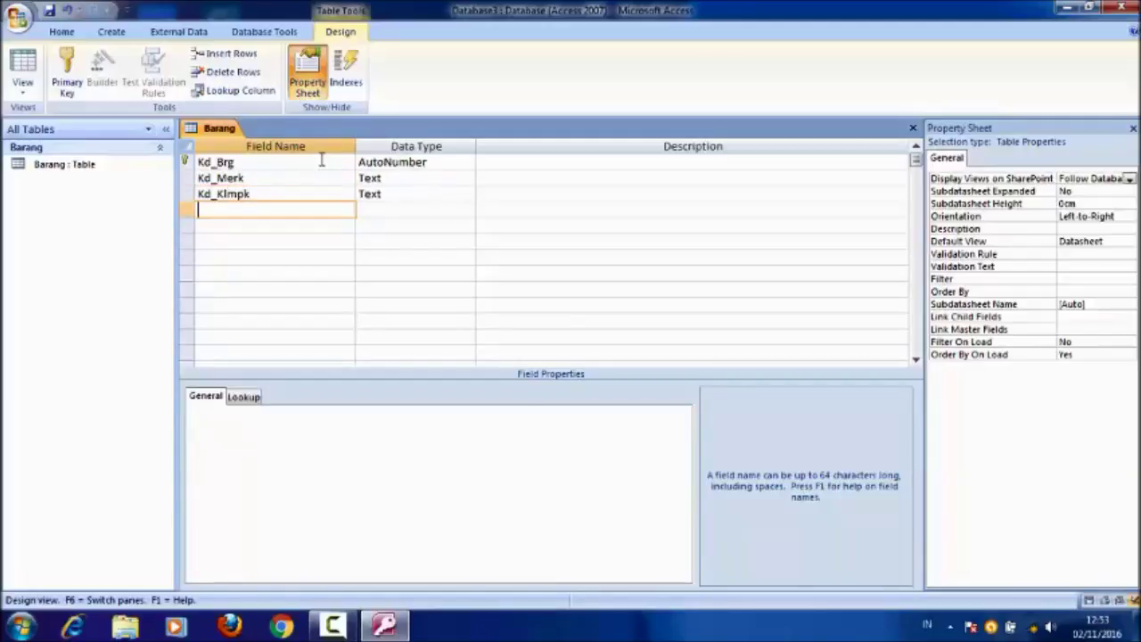
Step: Add a field named Kd_Jns below Kd_Klmpk
key("Caps_Lock")
type("K")
key("Caps_Lock")
type("d_")
key("Caps_Lock")
type("J")
key("Caps_Lock")
type("en")
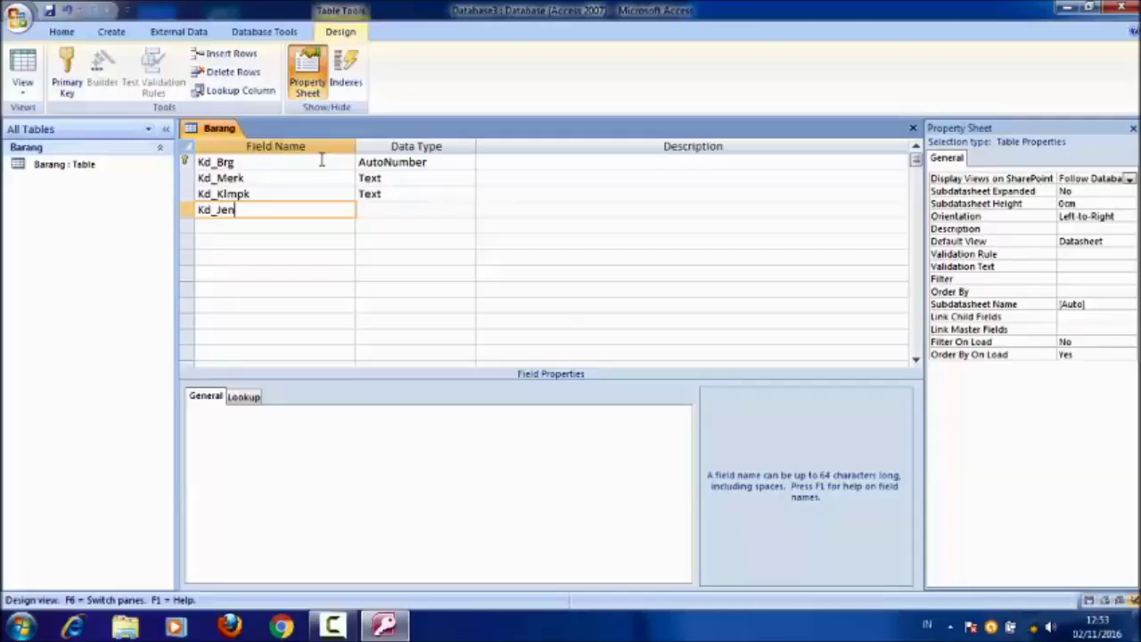
type("oi")
key("BackSpace")
key("BackSpace")
key("BackSpace")
Step: Add the fields Index and brg below Kd_Jns
left_click(312, 227)
type("Index")
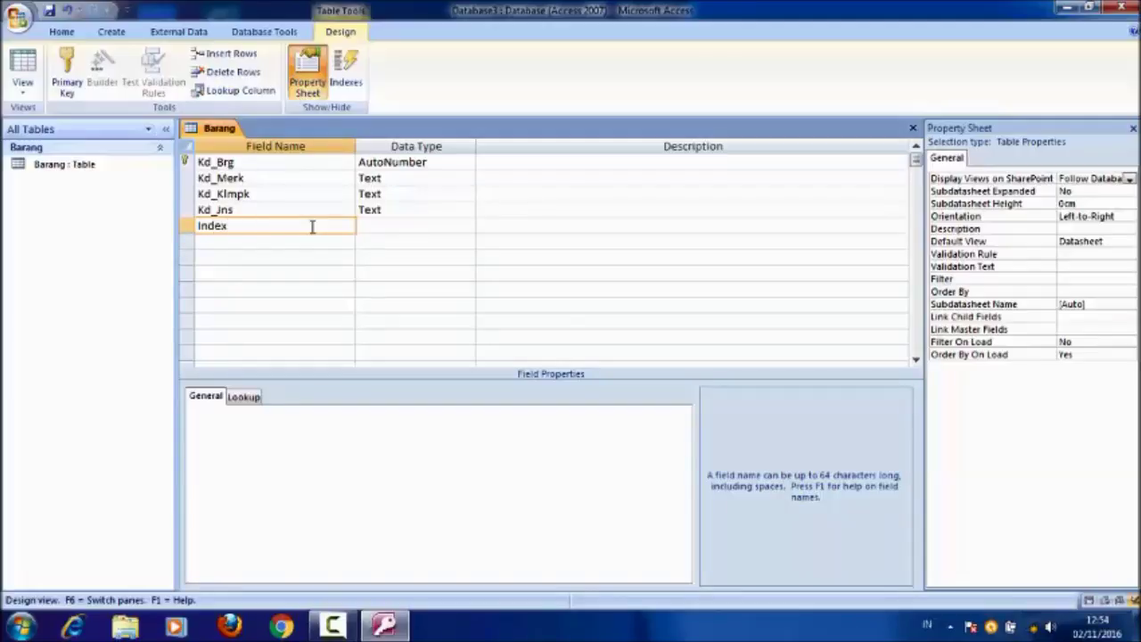
key("Down")
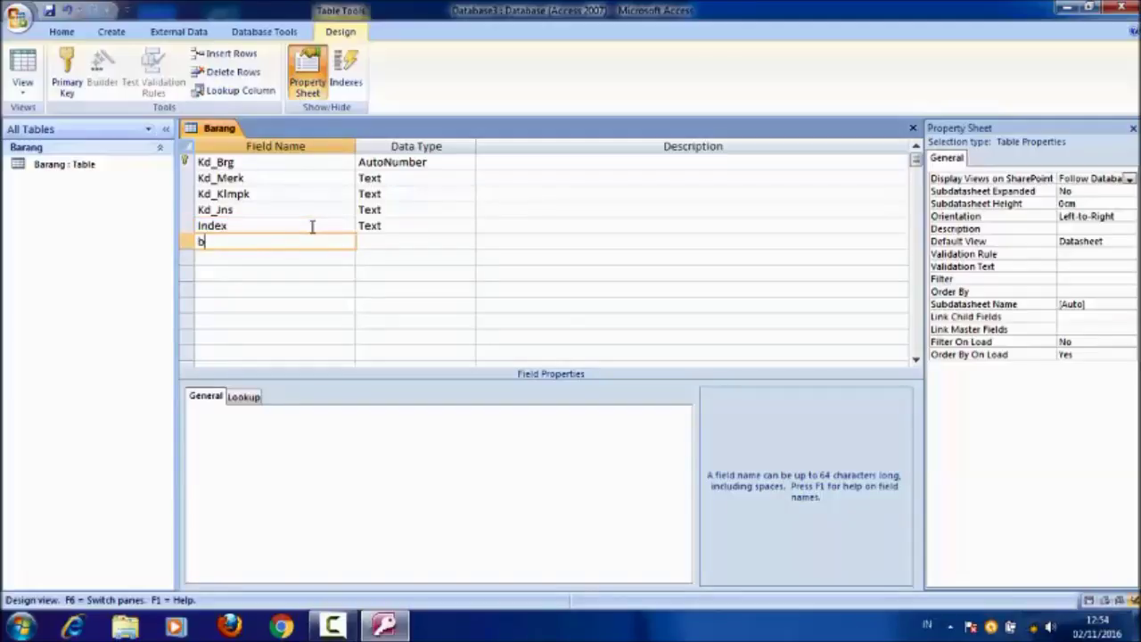
type("brg")
Step: Add the fields Stuan and Stok_Awal at the end of the field list
left_click(285, 259)
type("St")
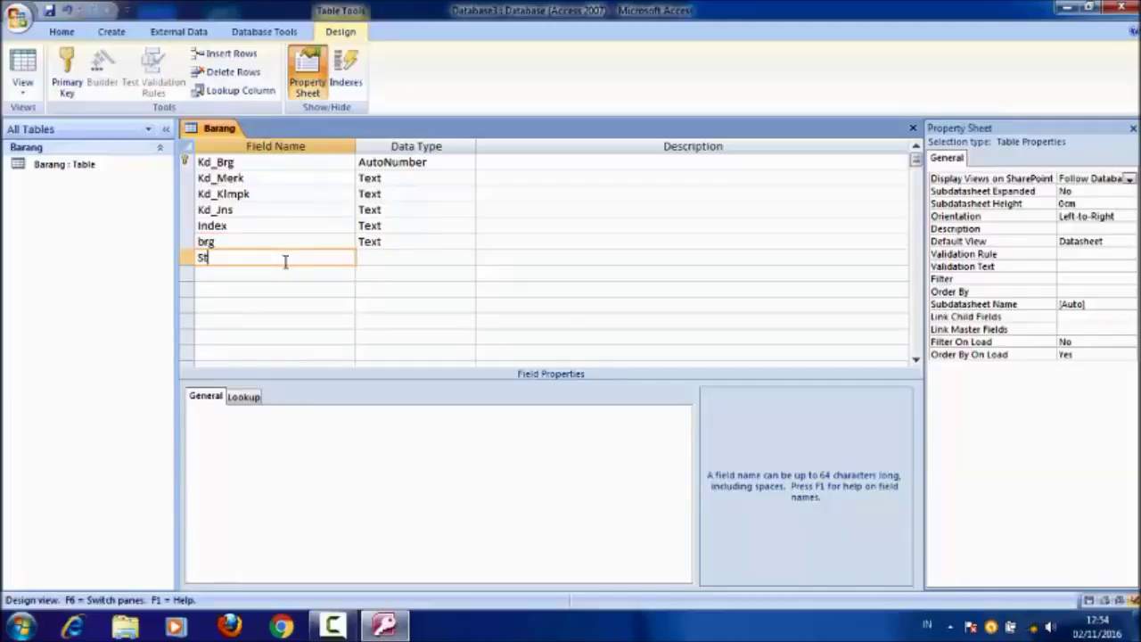
type("uan")
key("Down")
type("Stok")
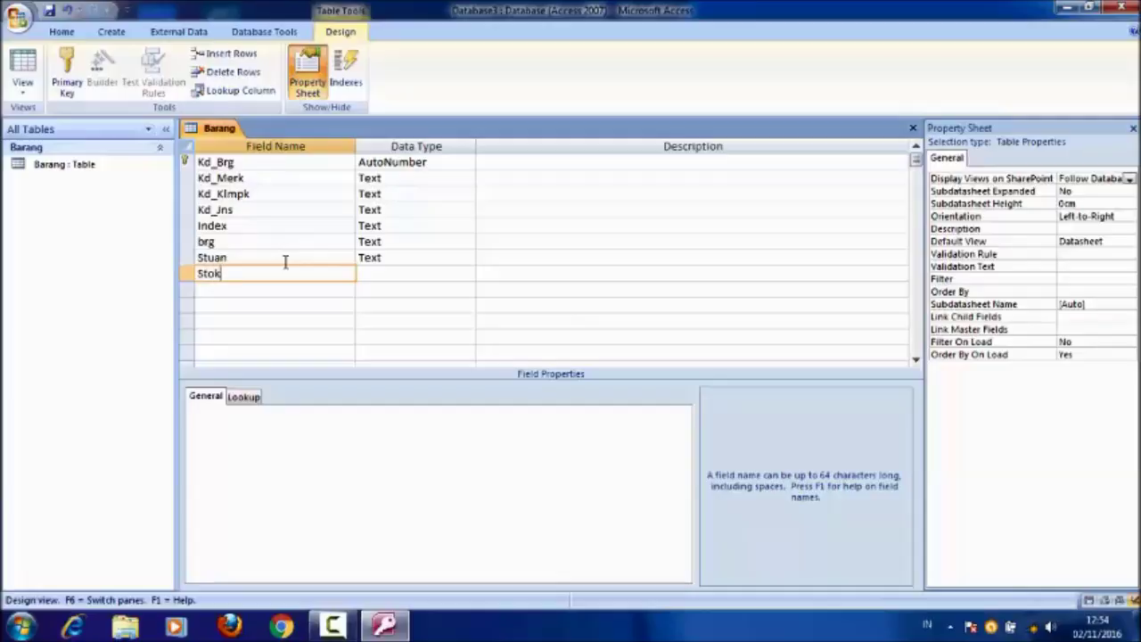
type("_Awal")
Step: Change the Kd_Brg data type to Text and set its field size to 10
left_click(396, 163)
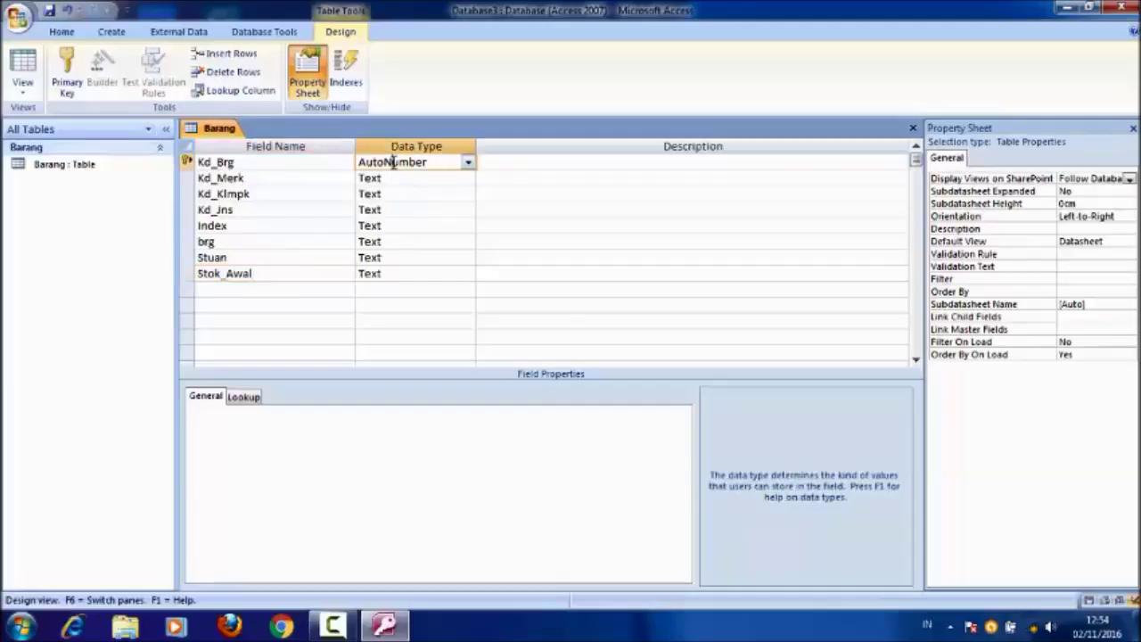
left_click(467, 162)
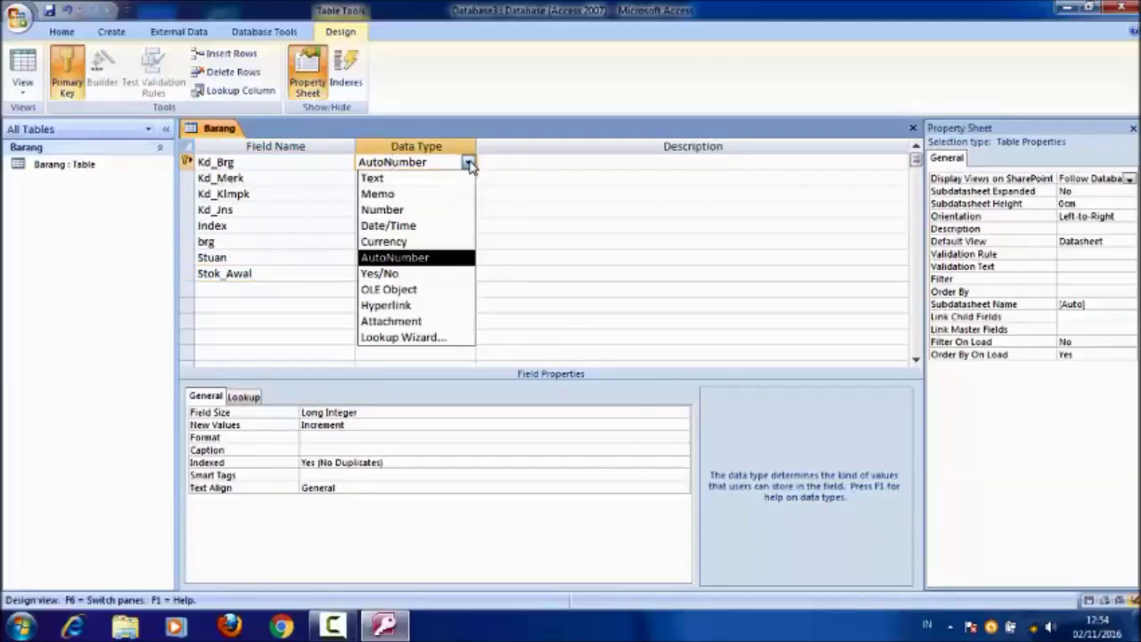
left_click(405, 178)
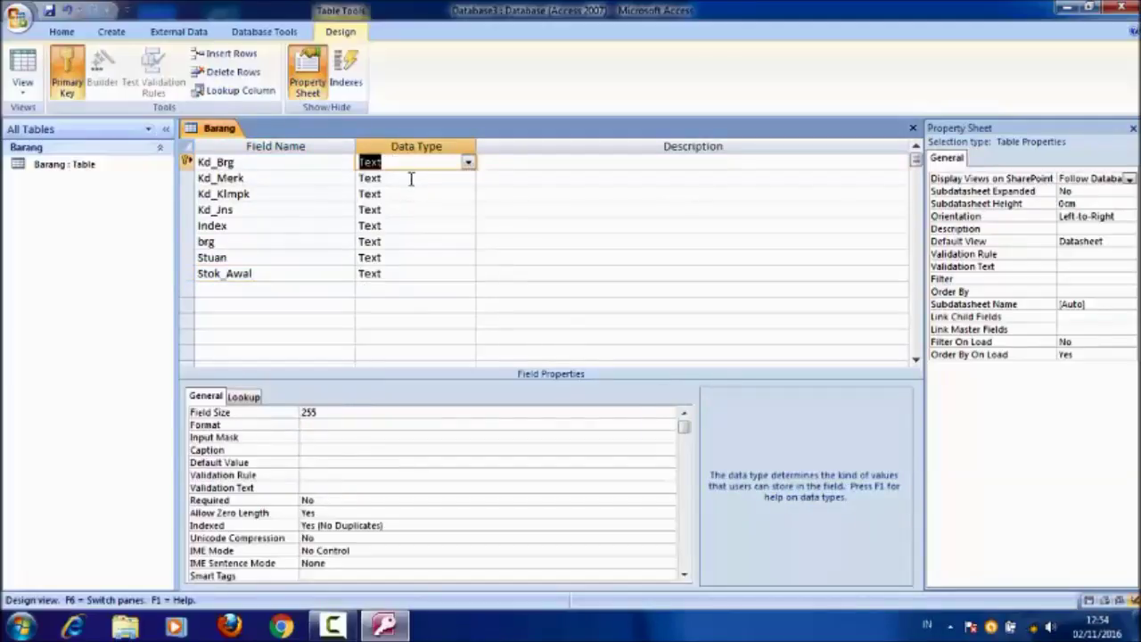
left_click(337, 411)
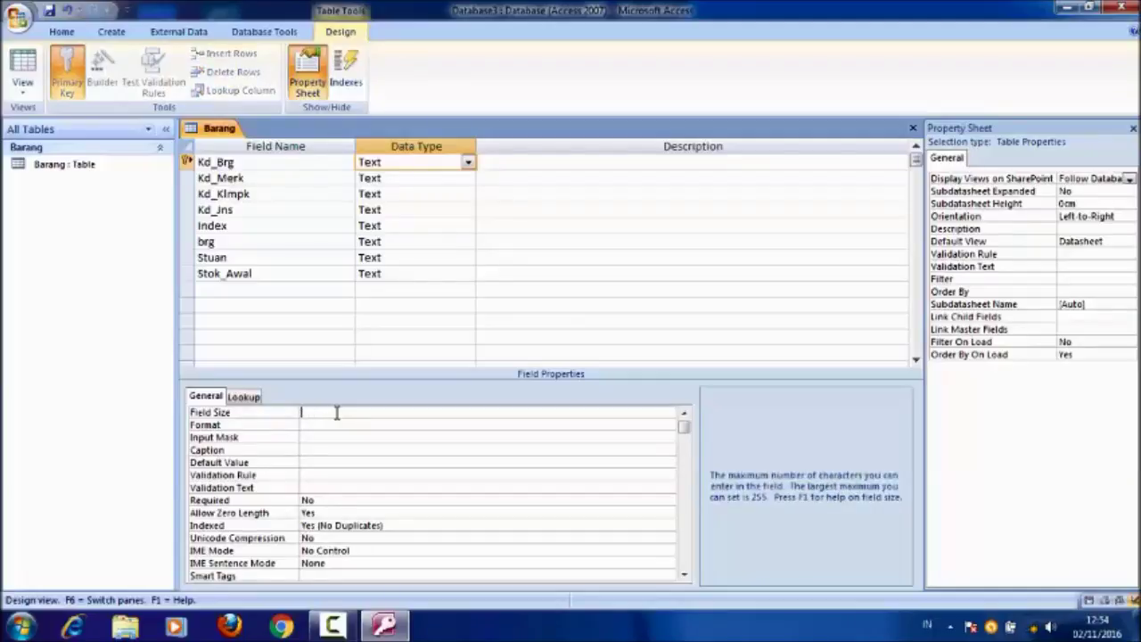
Step: Set the field size of Kd_Merk to 9
left_click(407, 178)
left_click(341, 412)
left_click_drag(341, 412, 299, 412)
key("BackSpace")
type("9")
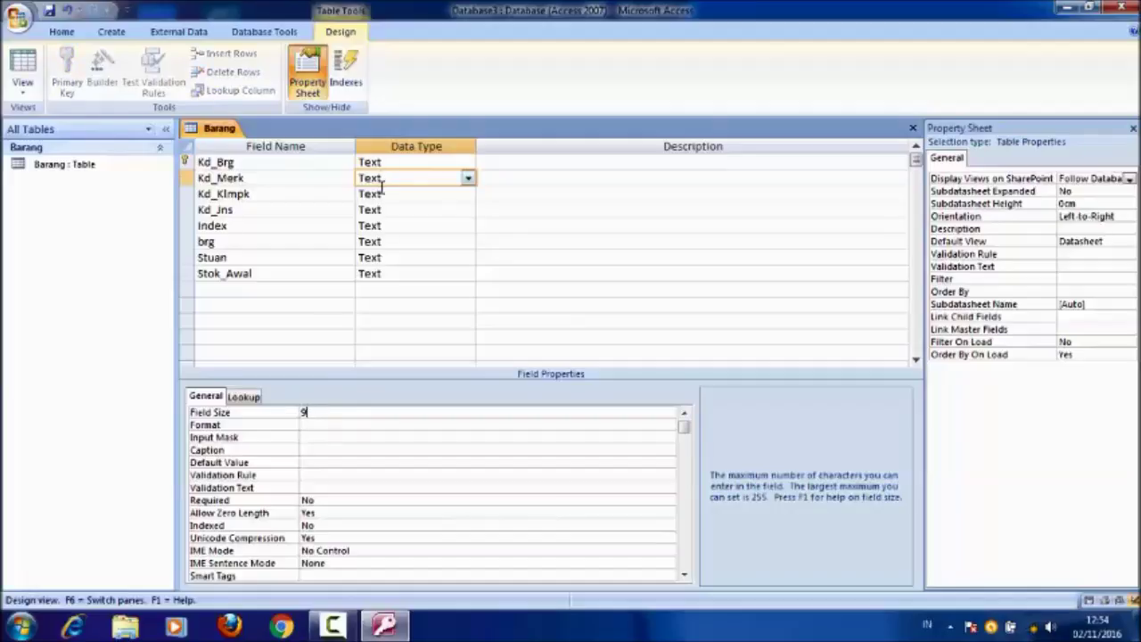
Step: Change the Stok_Awal data type to Number
left_click(400, 275)
left_click(466, 274)
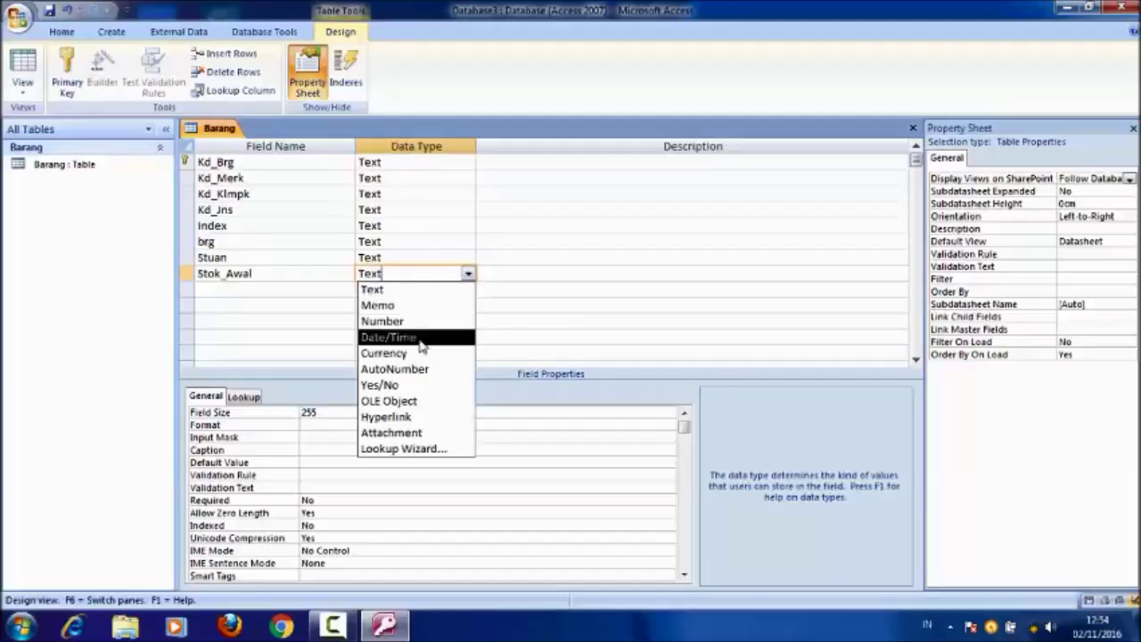
left_click(398, 322)
Step: Make Kd_Brg and Kd_Jns together the primary key of the Barang table
left_click(565, 163)
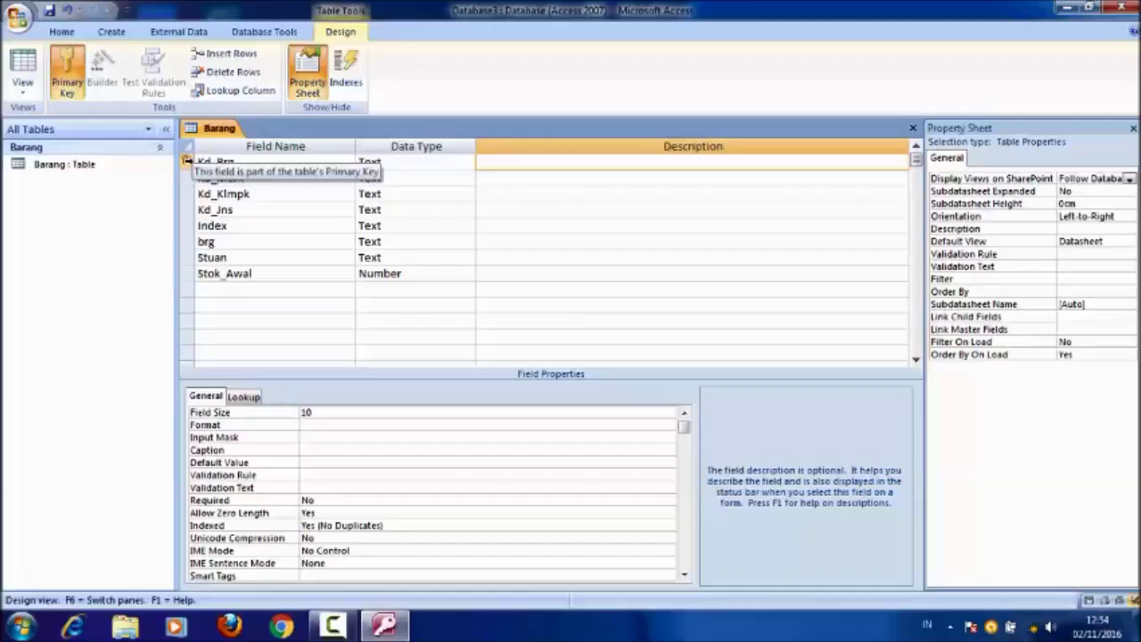
left_click(188, 162)
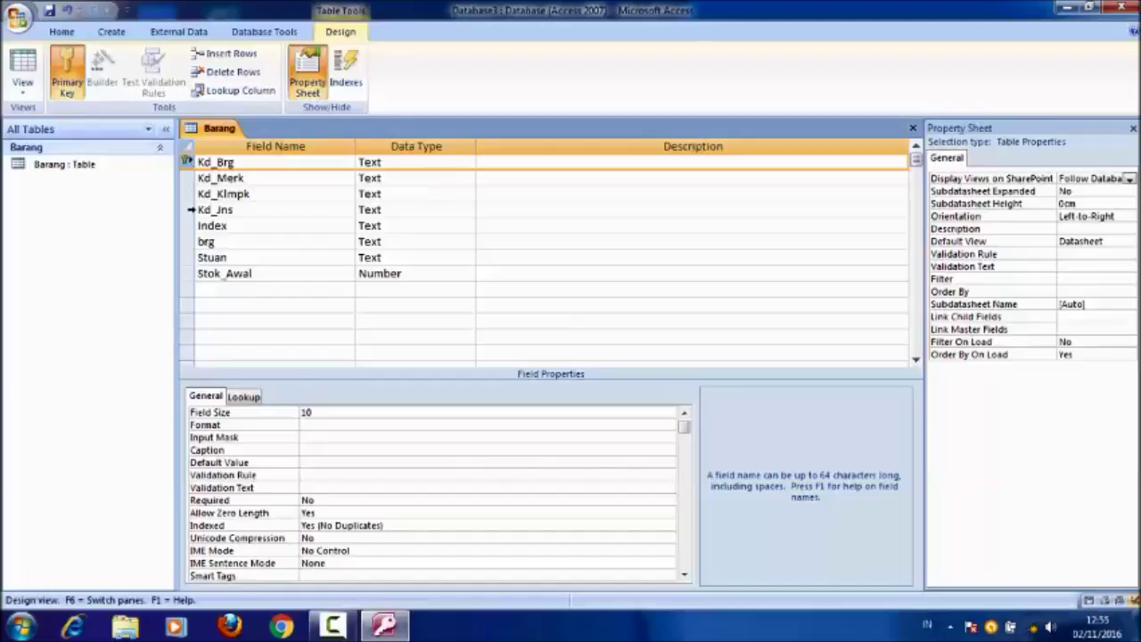
left_click(190, 209)
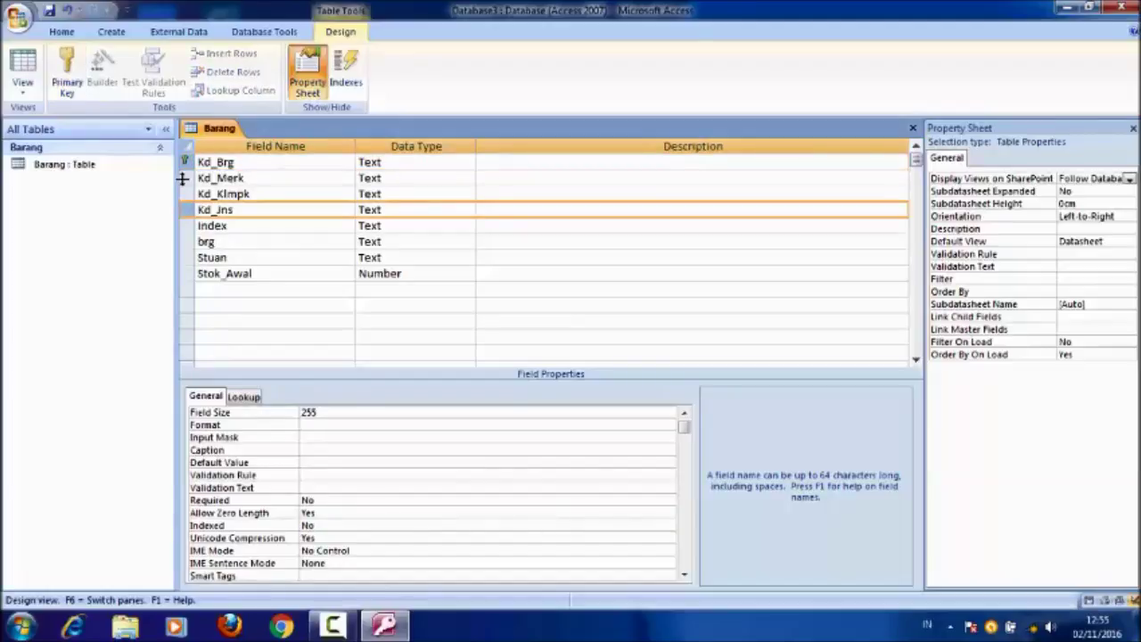
left_click(67, 79)
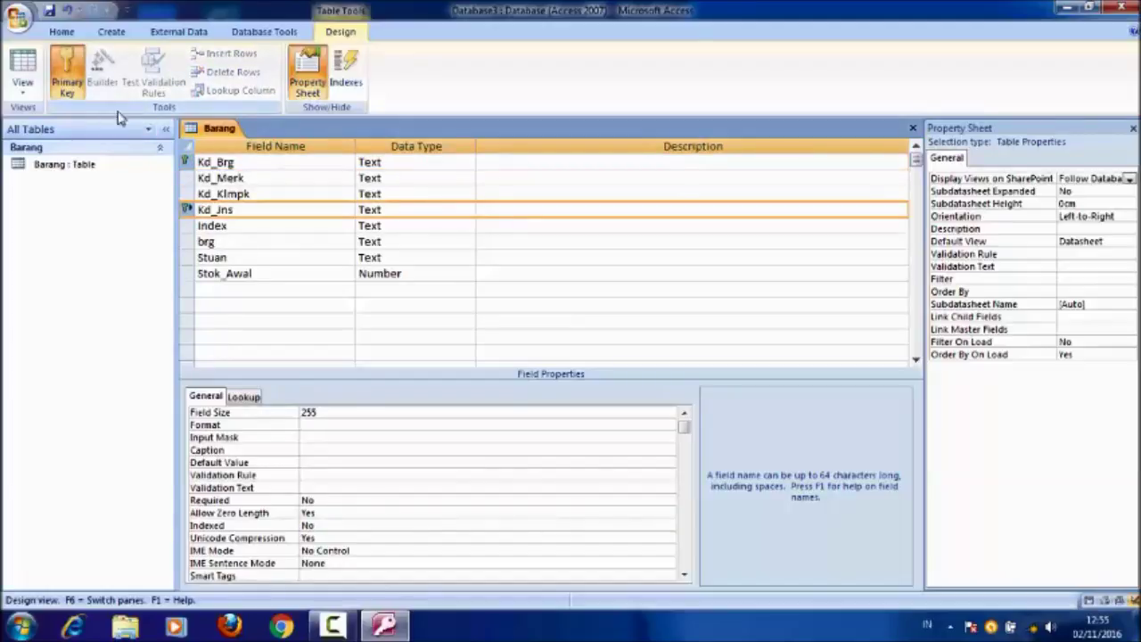
Step: Close the Barang design with its changes saved, and check the table briefly in its datasheet
left_click(913, 128)
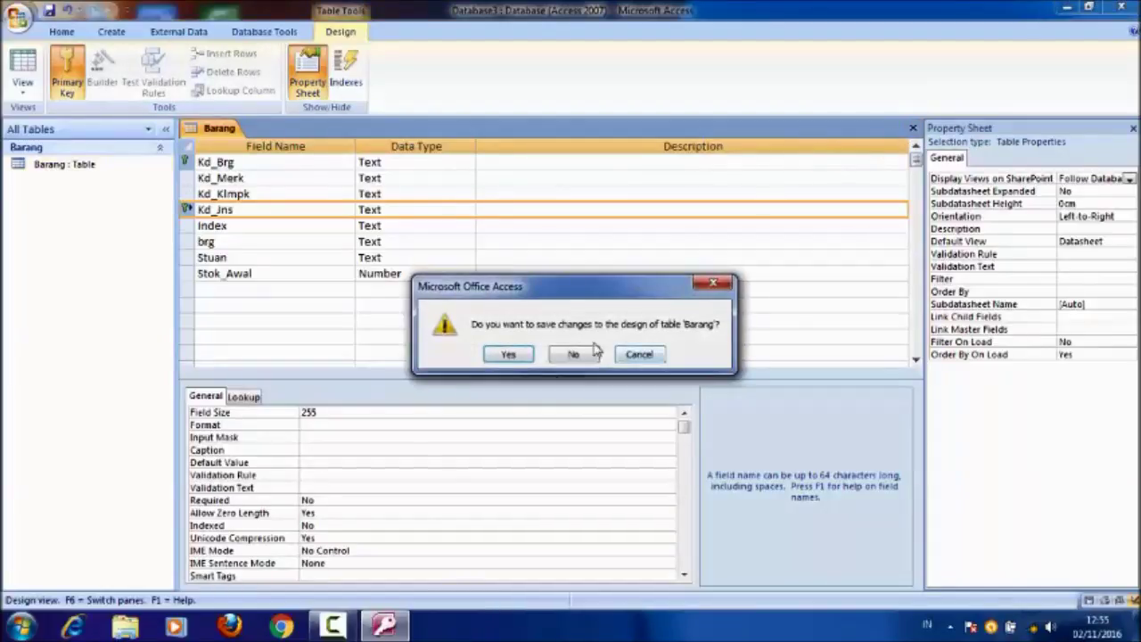
left_click(521, 357)
double_click(72, 172)
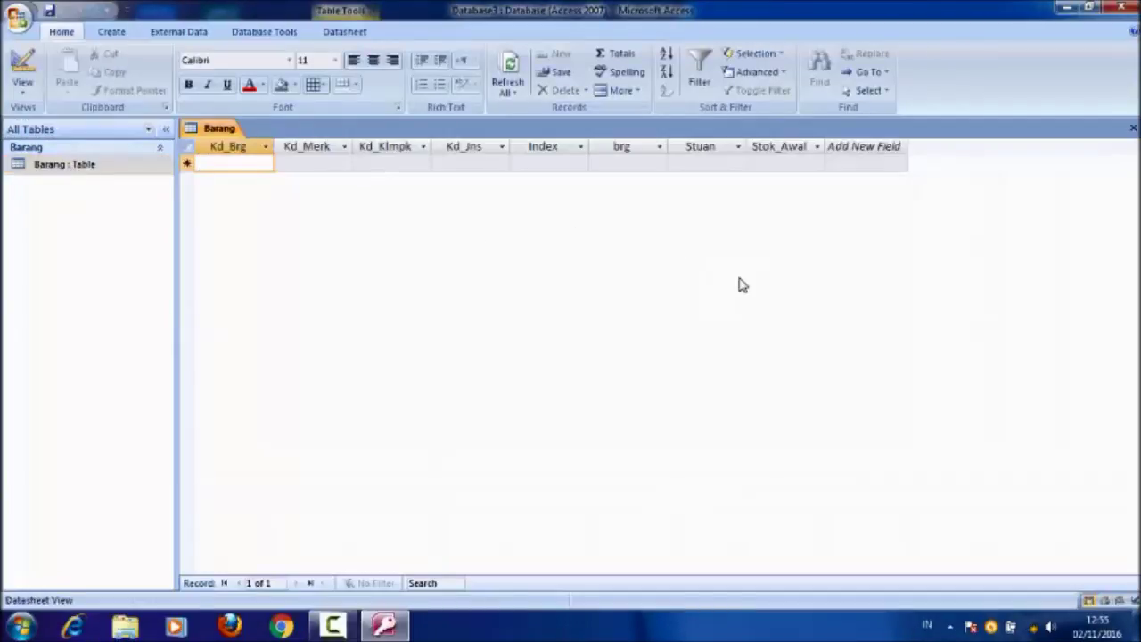
left_click(1132, 128)
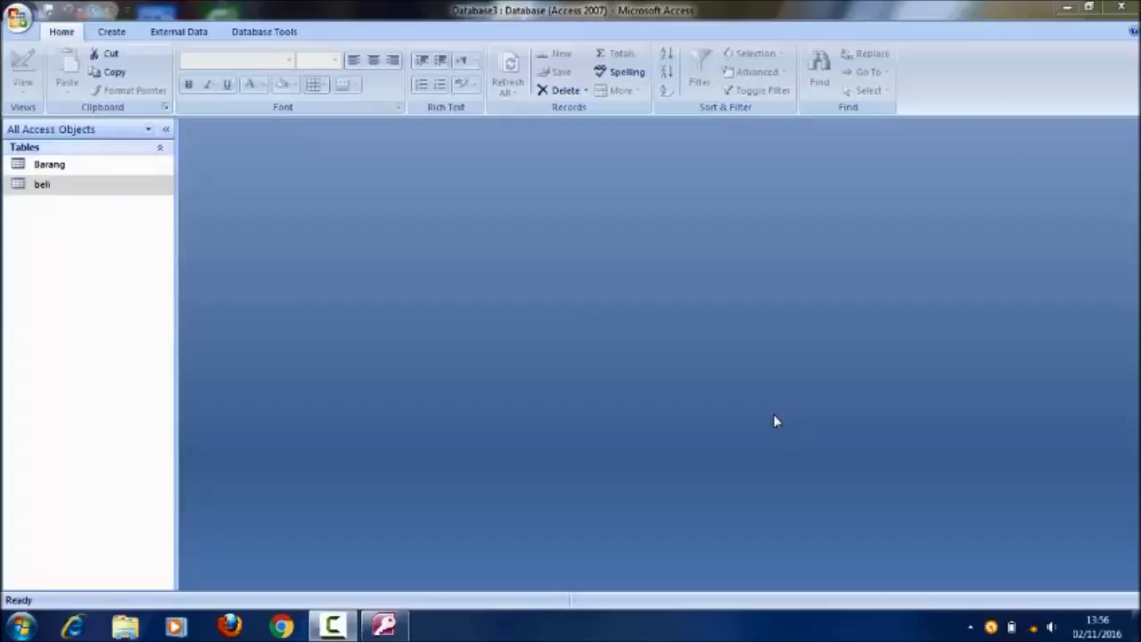
Step: Open the beli table and switch it to Design view
left_click(107, 185)
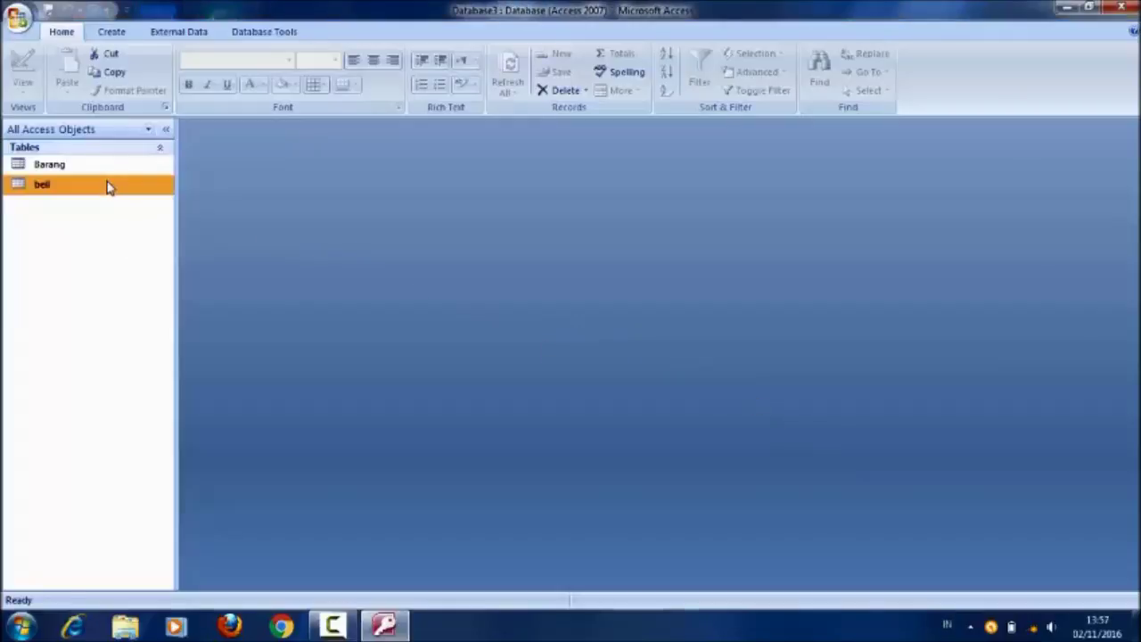
double_click(107, 184)
left_click(30, 91)
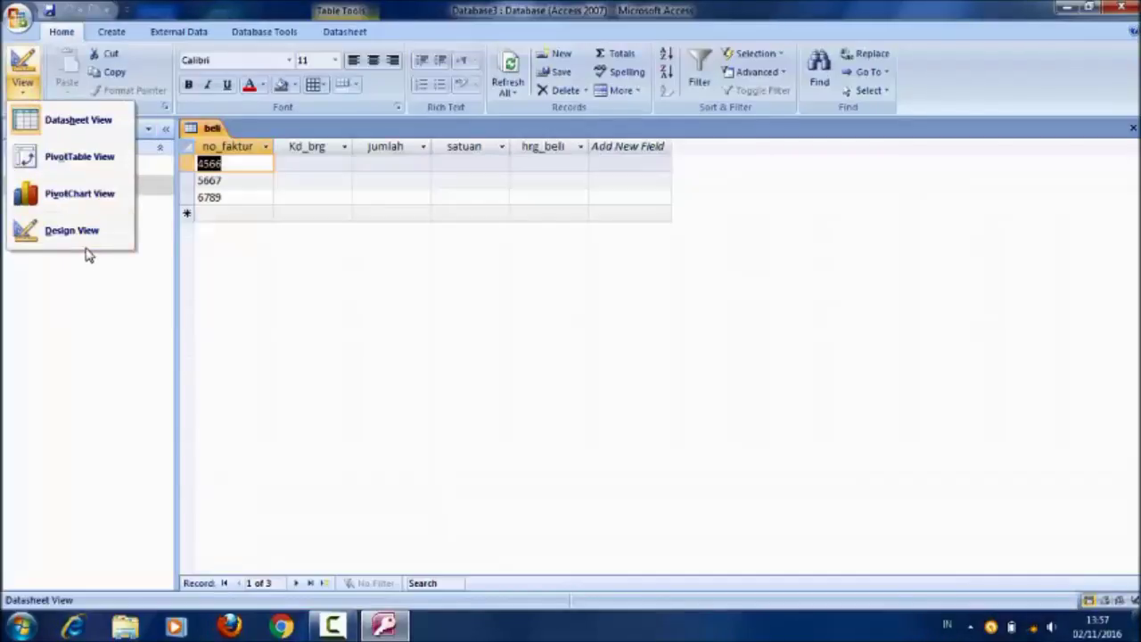
left_click(80, 234)
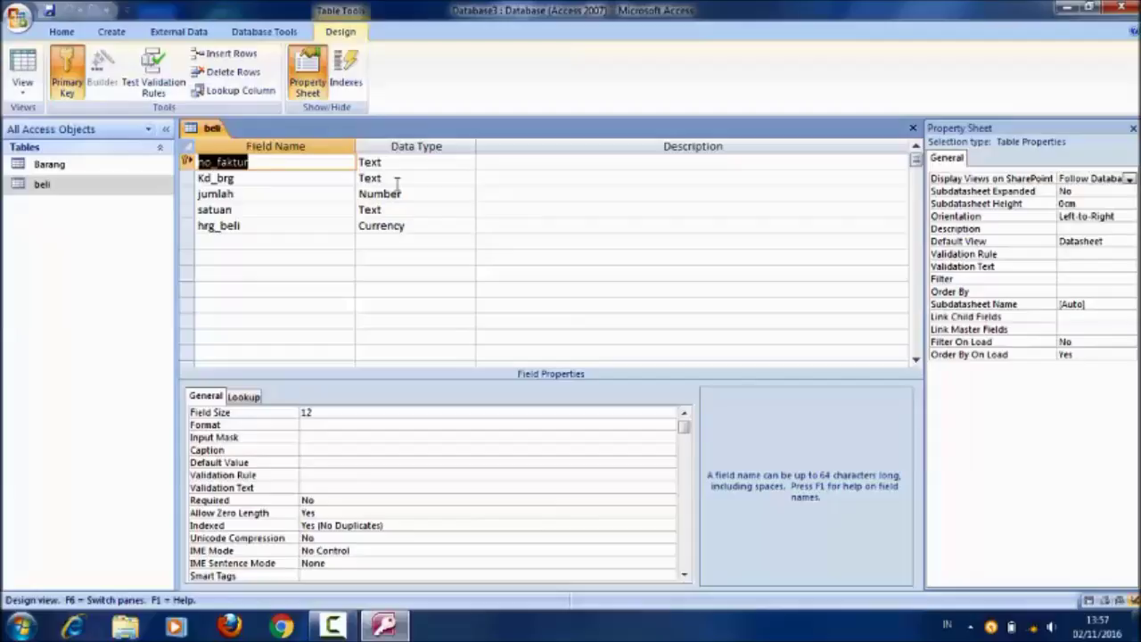
Step: Start the Lookup Wizard for the Kd_brg field, taking its values from the Barang table
left_click(438, 178)
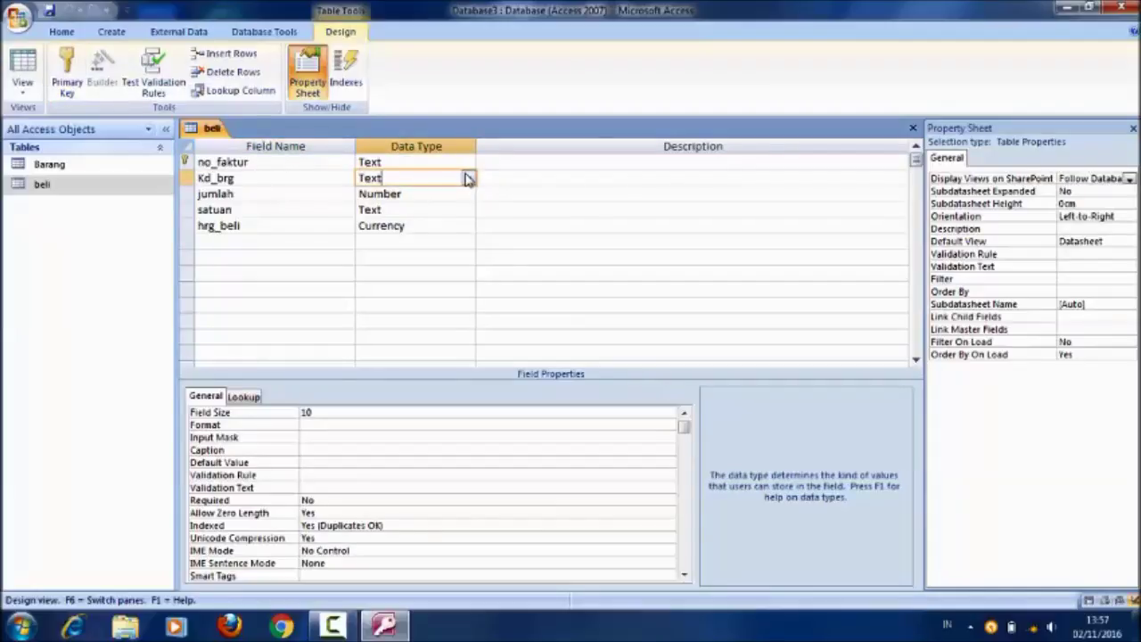
left_click(467, 178)
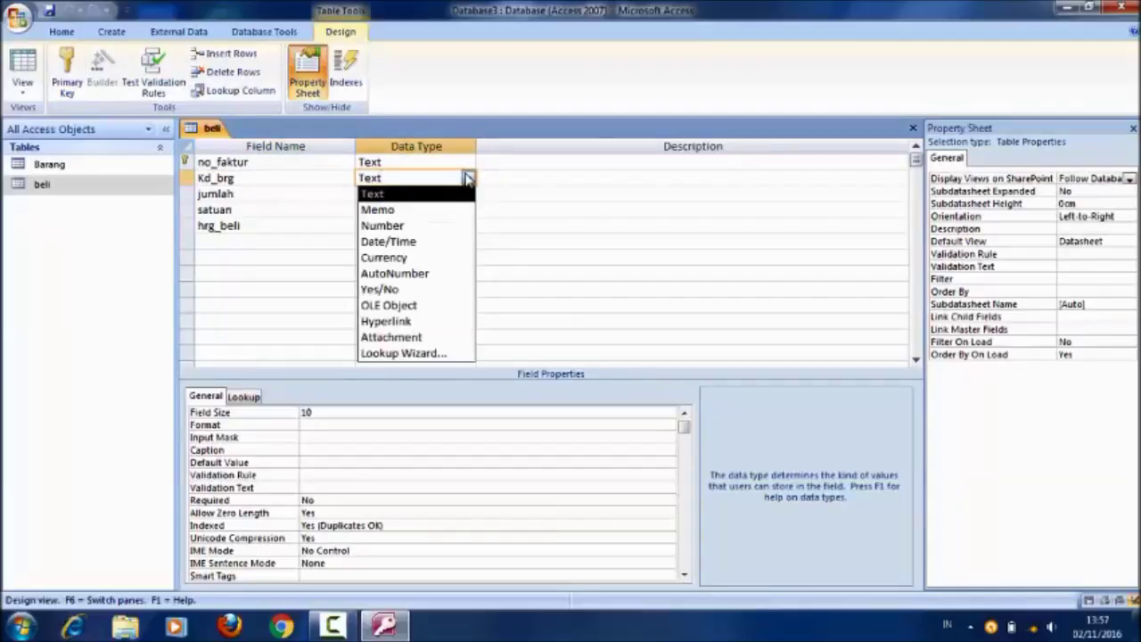
left_click(440, 355)
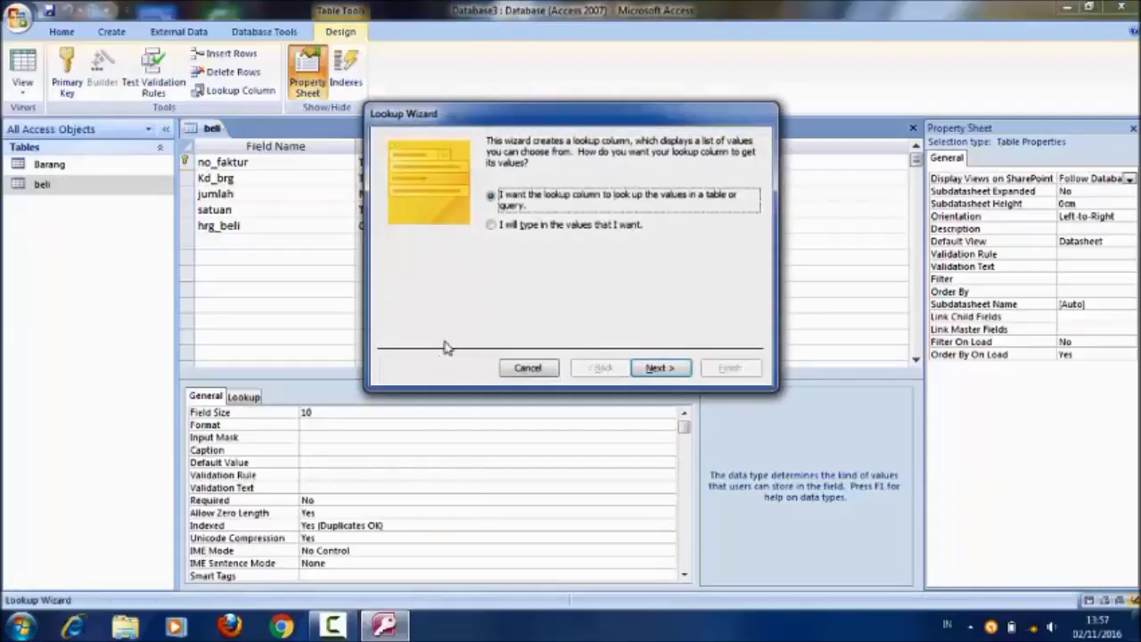
left_click(656, 368)
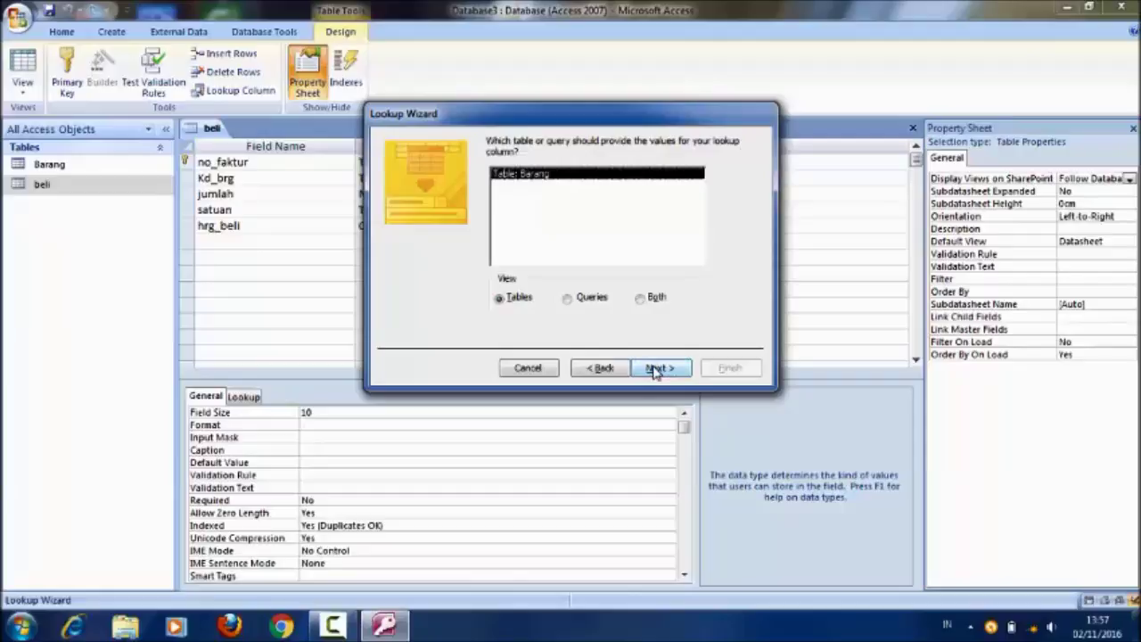
left_click(655, 368)
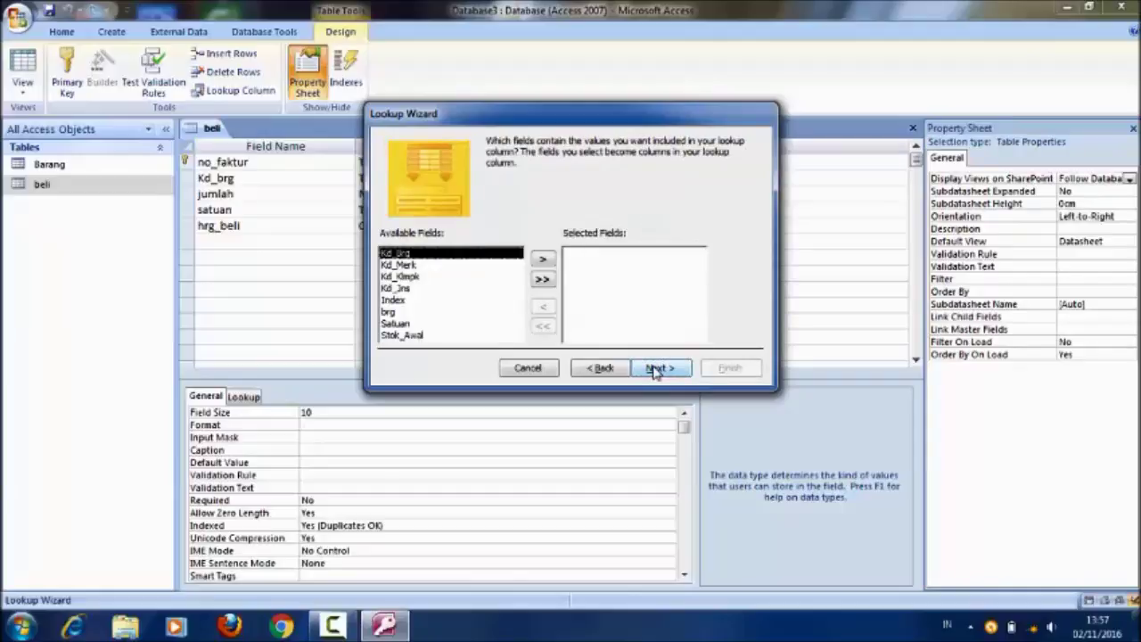
Step: Finish the lookup with Kd_Brg as its only field, sorted ascending by Kd_Brg, then save and close the beli table
left_click(543, 259)
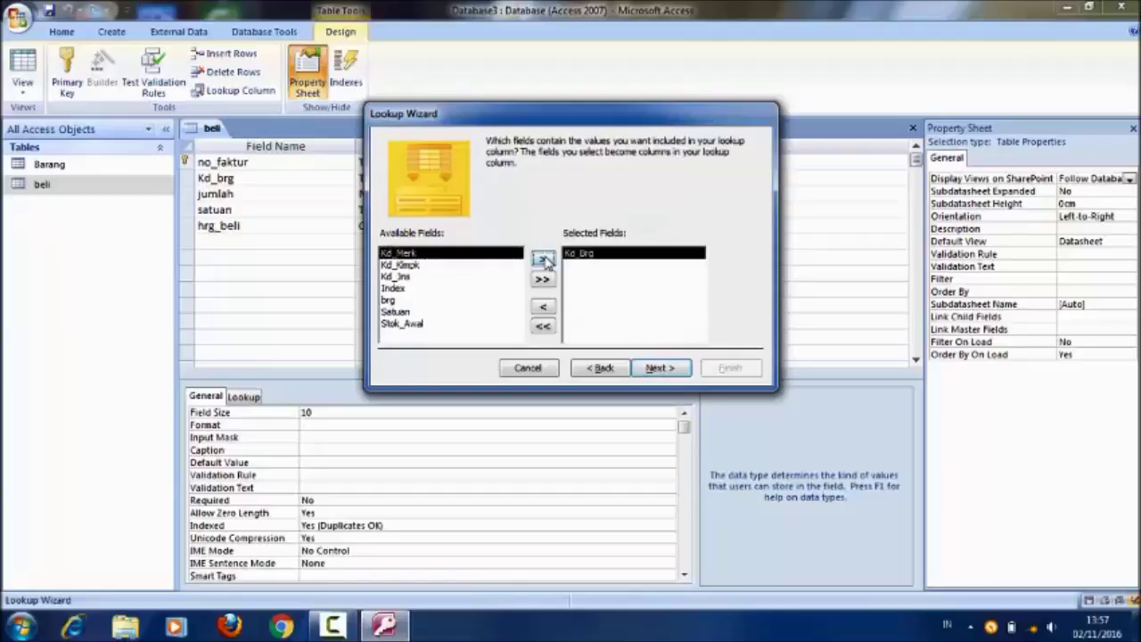
left_click(677, 375)
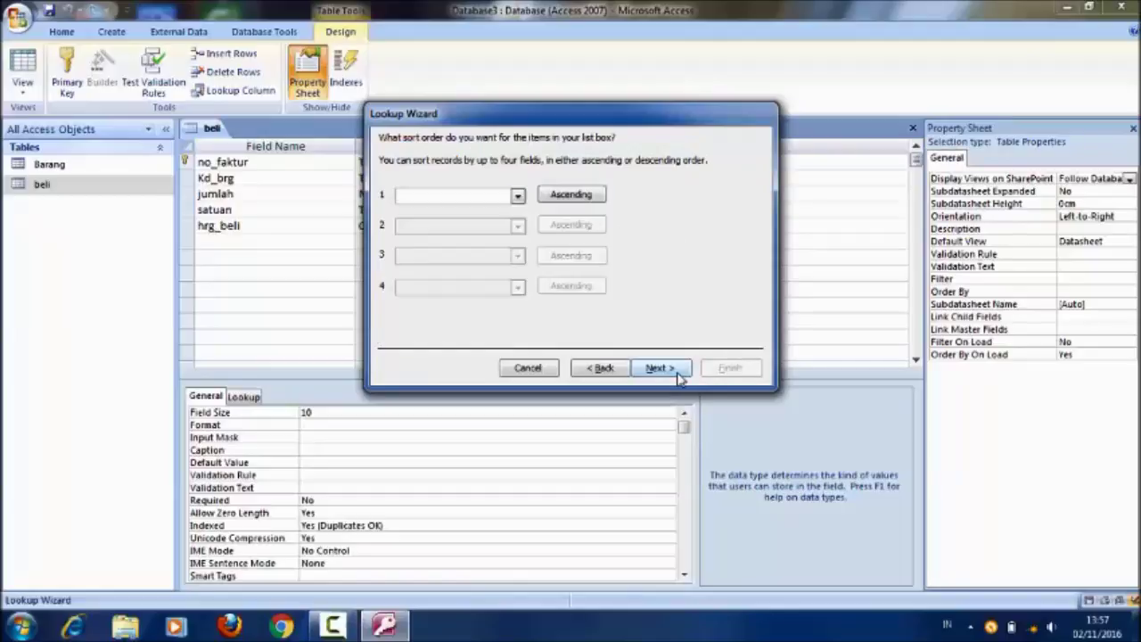
left_click(517, 196)
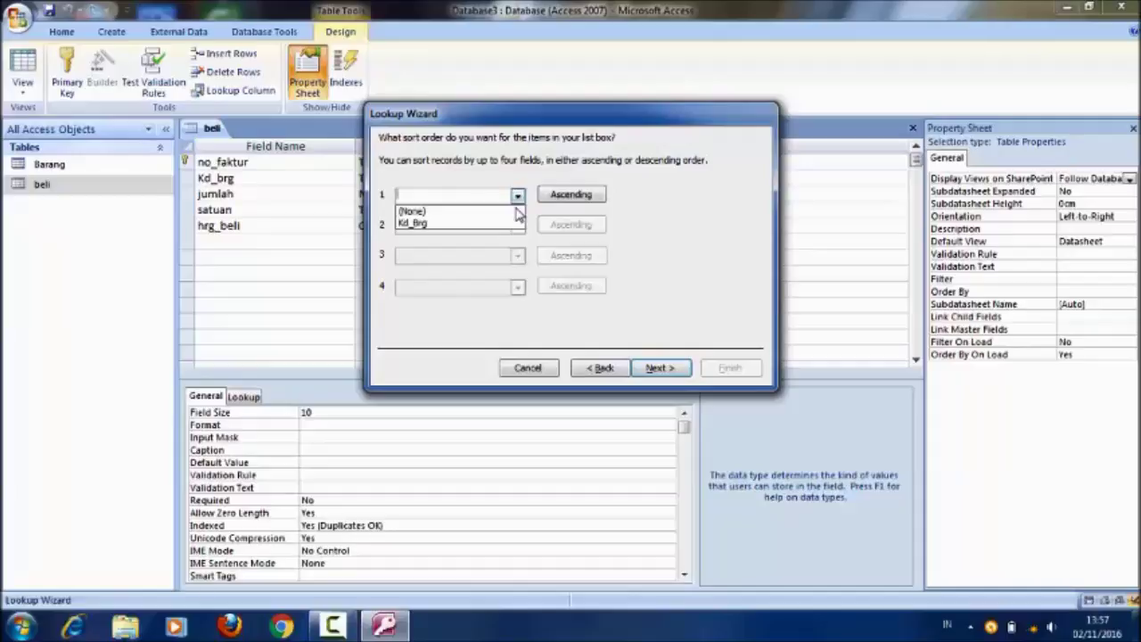
left_click(463, 224)
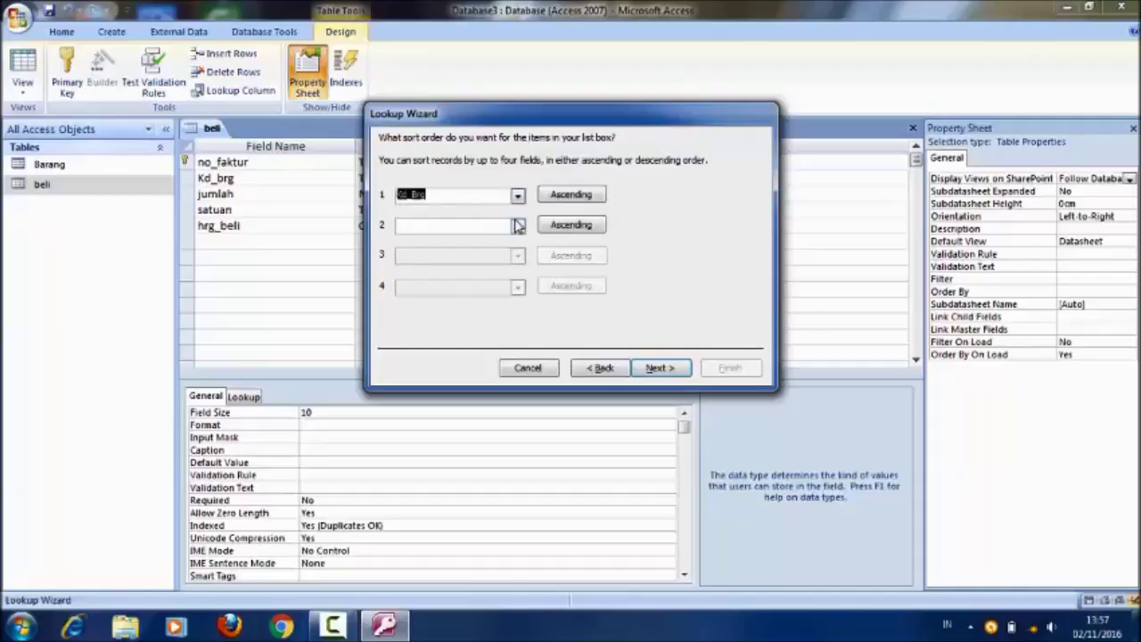
left_click(660, 368)
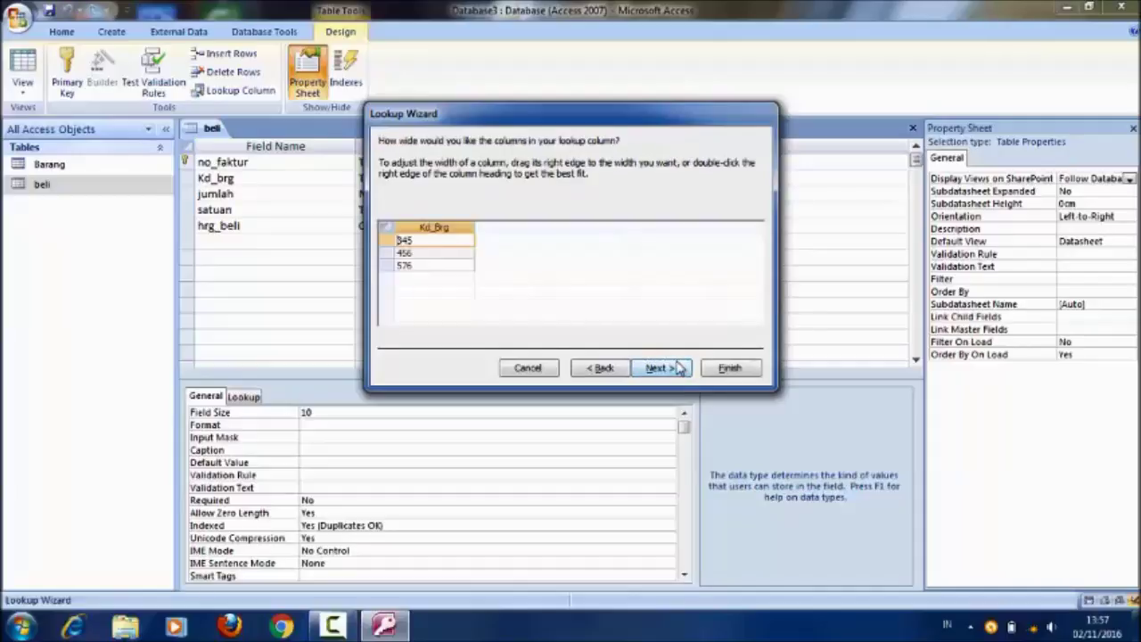
left_click(730, 369)
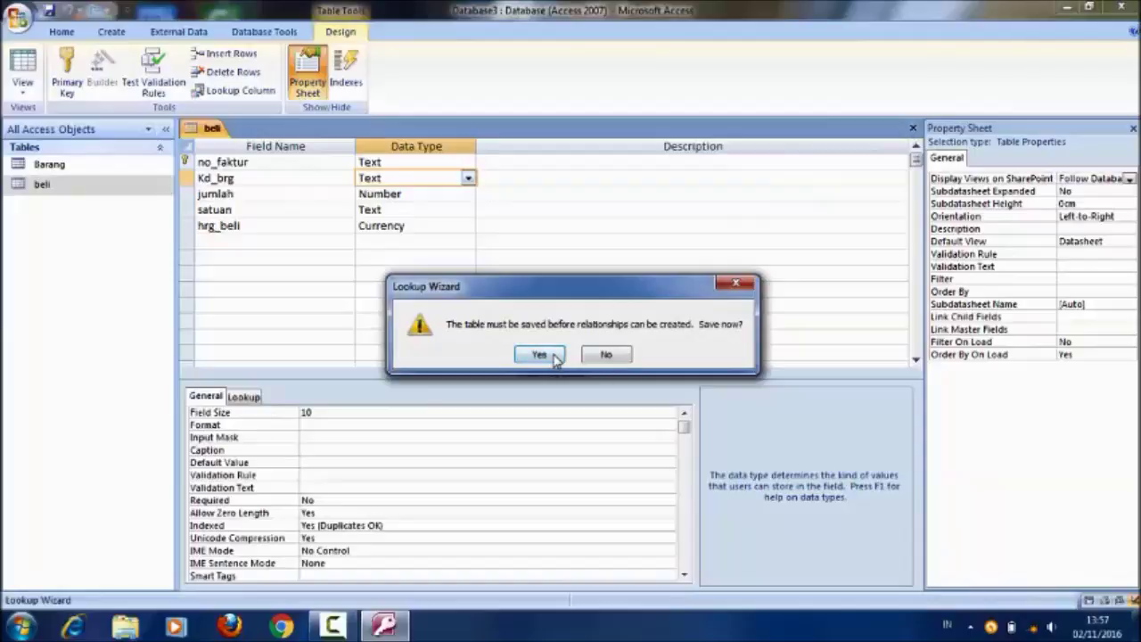
left_click(553, 356)
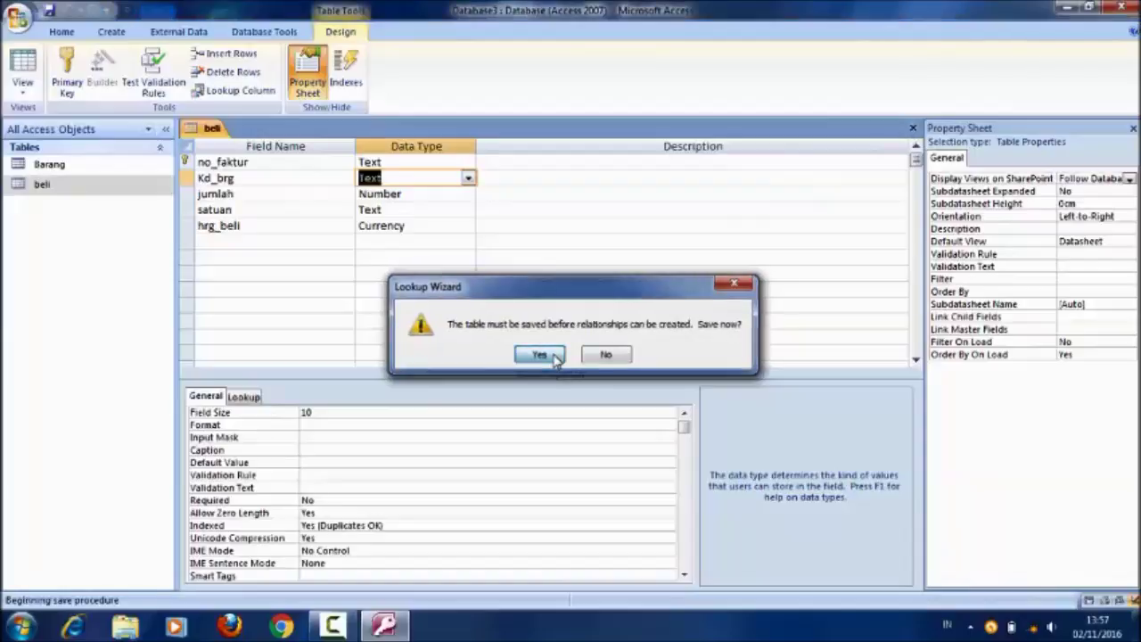
left_click(914, 129)
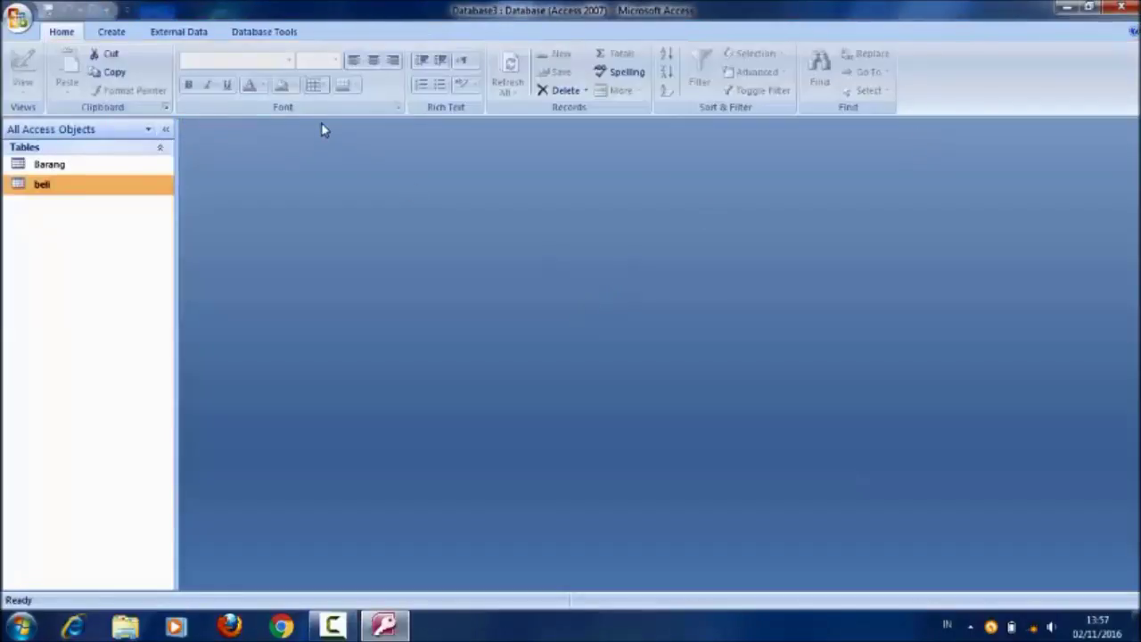
Step: Display all relationships of the database and move the beli table farther away from Barang in the diagram
left_click(258, 33)
left_click(260, 66)
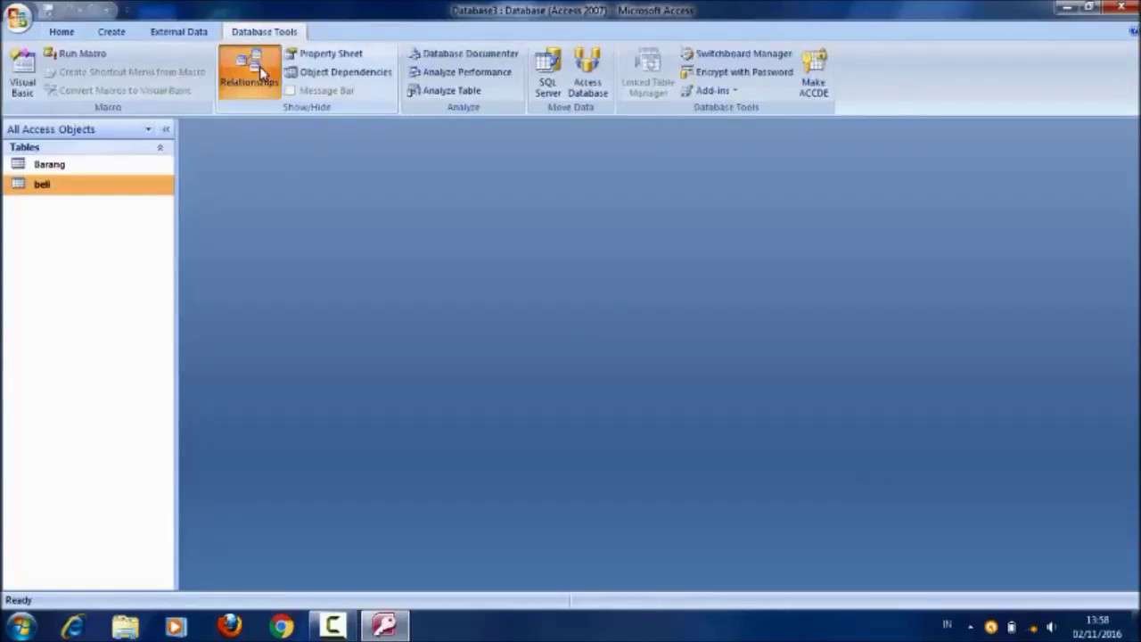
left_click(270, 91)
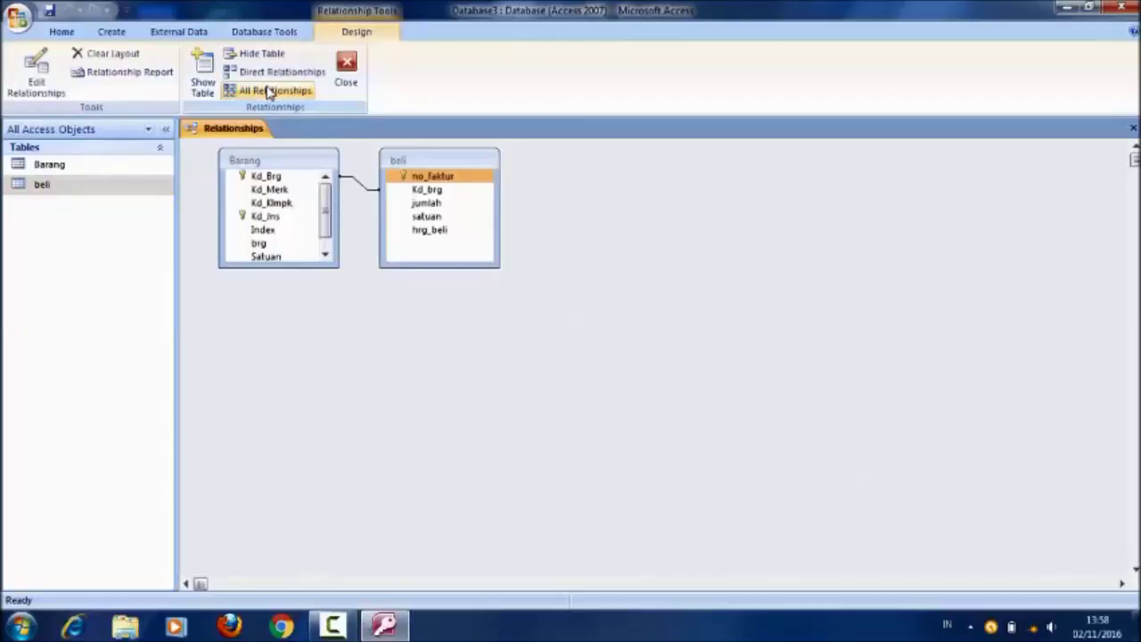
left_click_drag(421, 160, 458, 176)
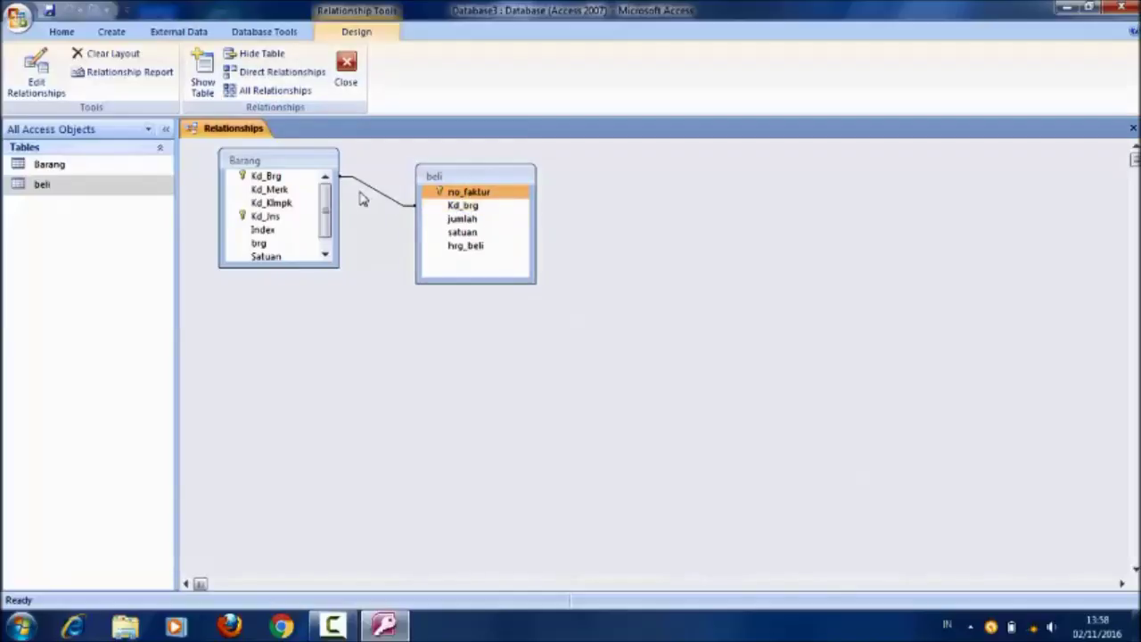
Step: Open the beli table's datasheet and check the Kd_brg lookup list in the first record
left_click(147, 192)
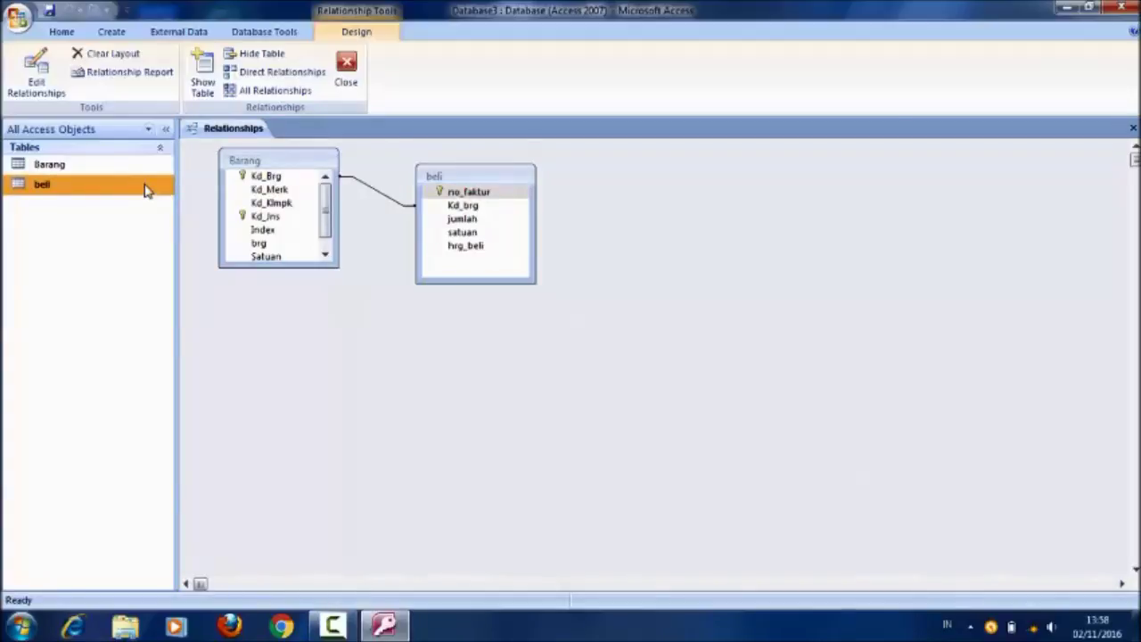
double_click(147, 186)
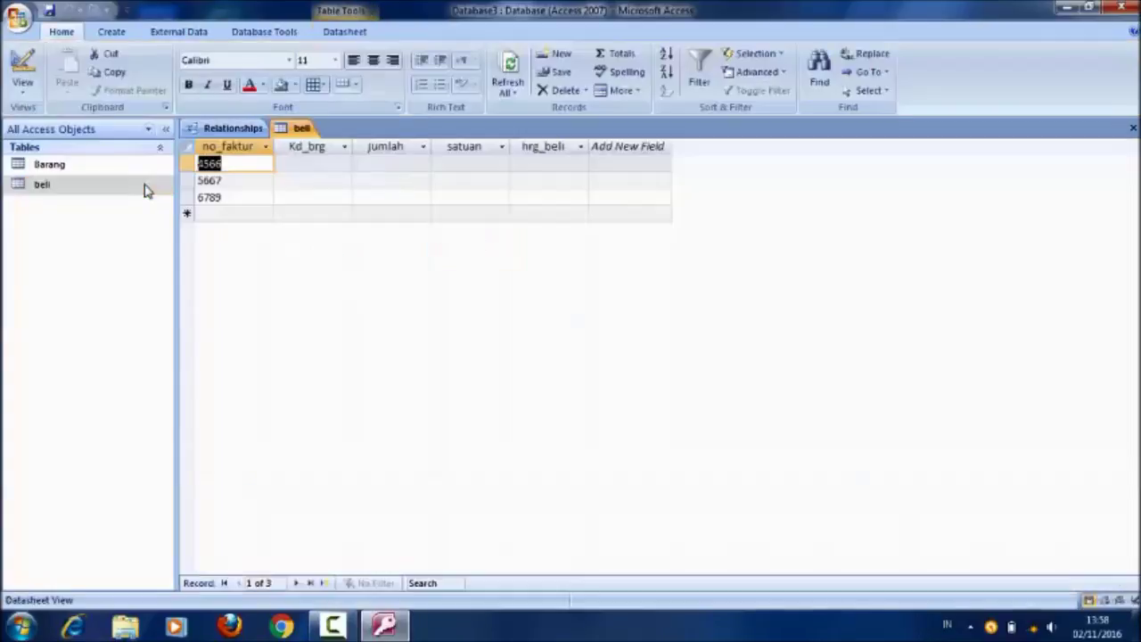
left_click(313, 165)
left_click(343, 165)
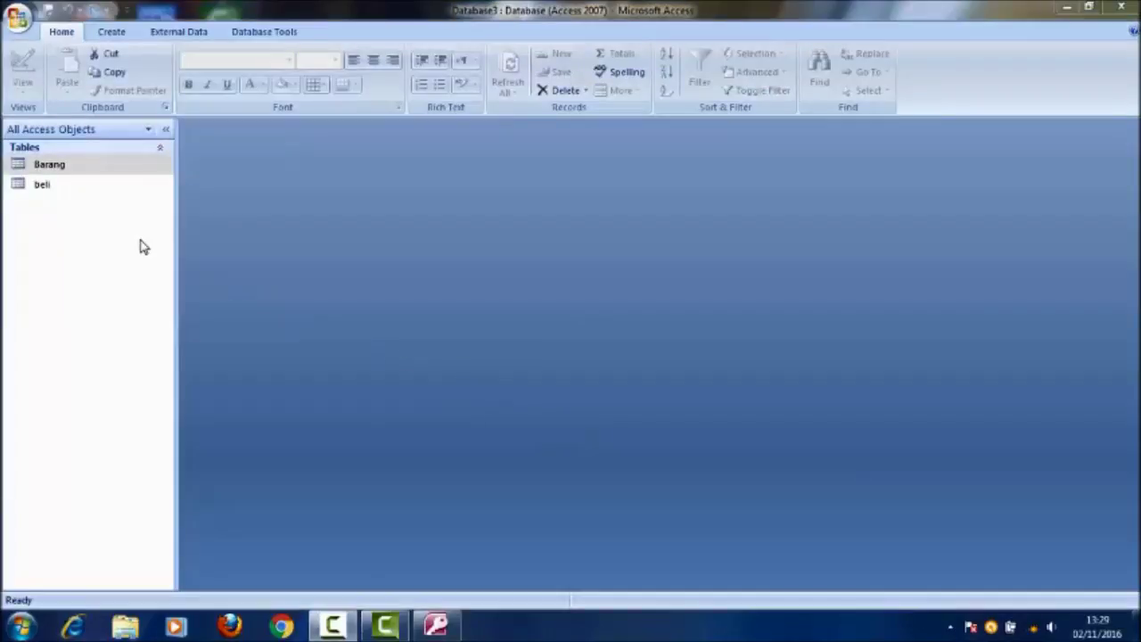
Step: Open the empty relationships diagram and add the Barang and beli tables to it
left_click(257, 33)
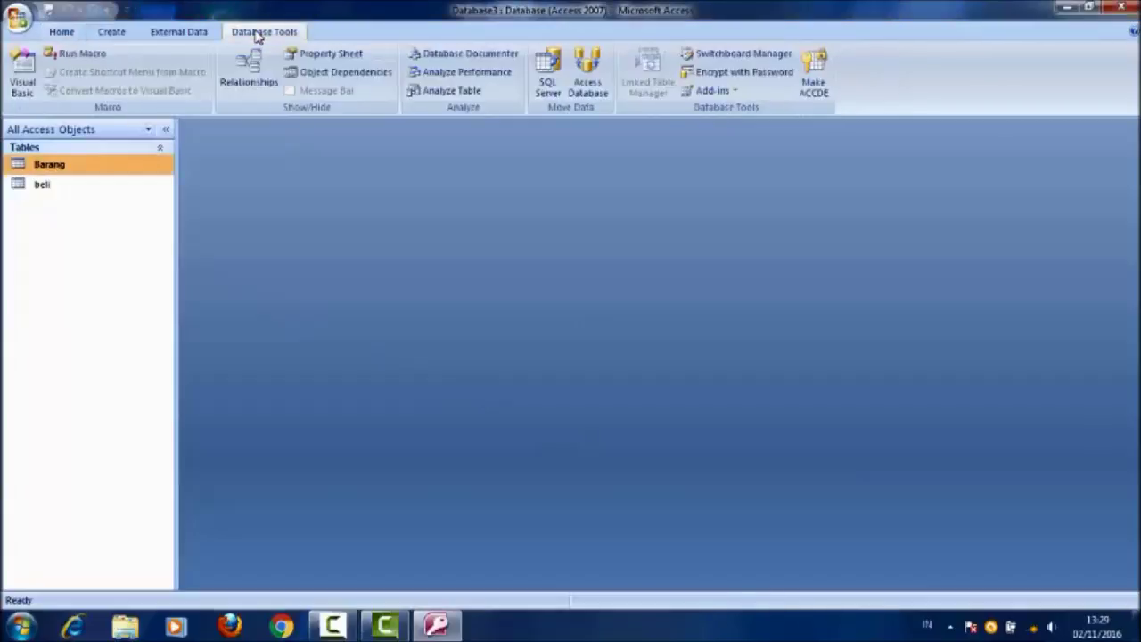
left_click(249, 69)
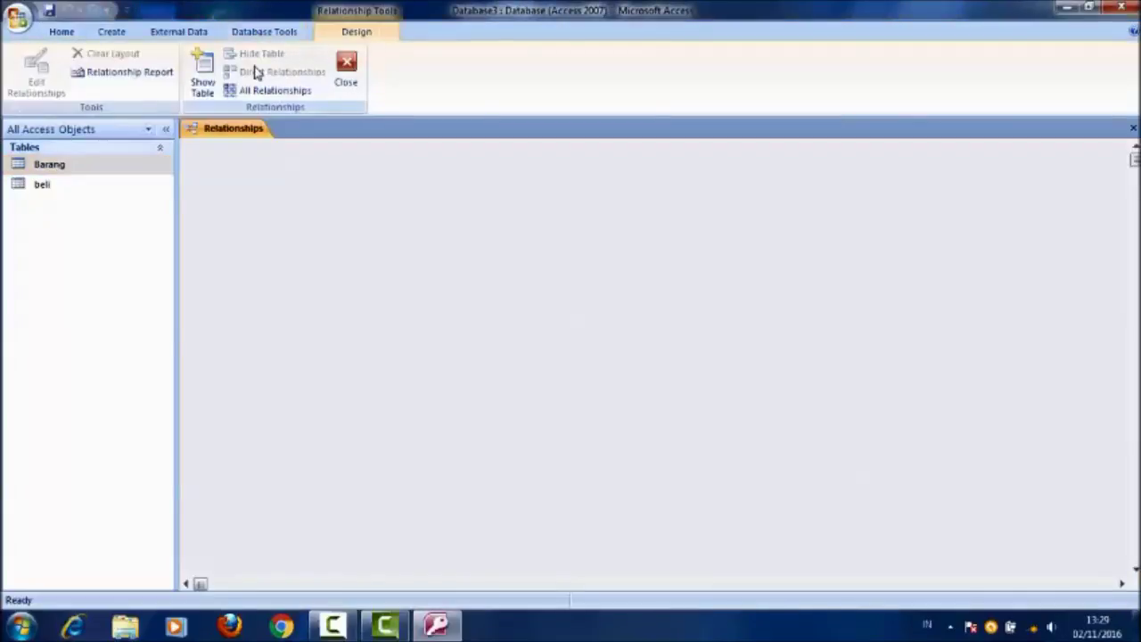
left_click(207, 89)
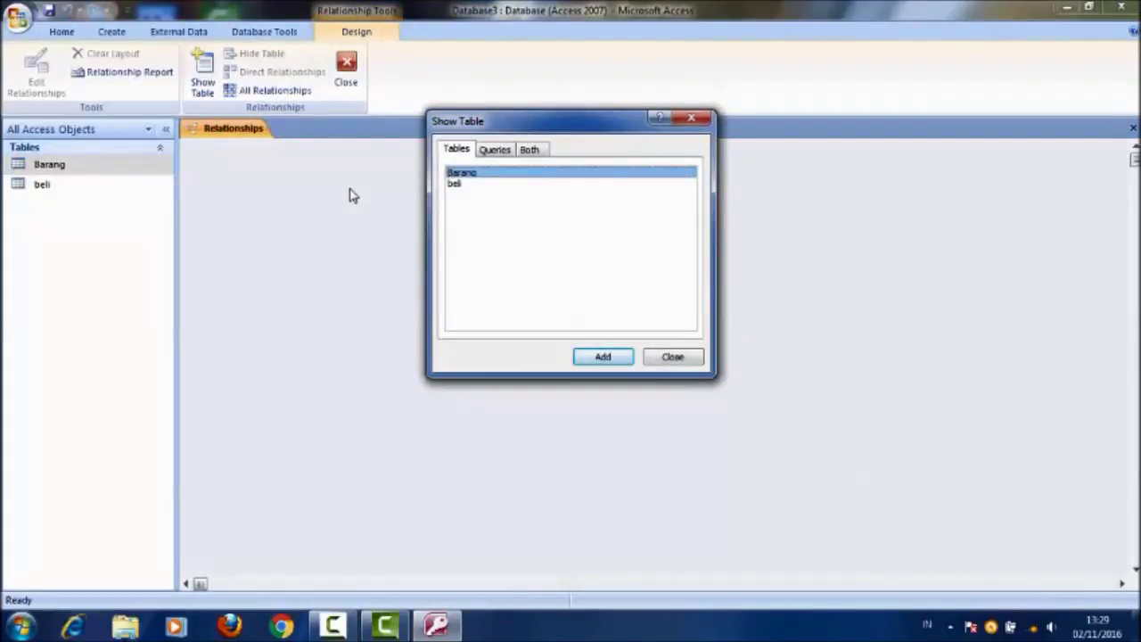
key("shift+Down")
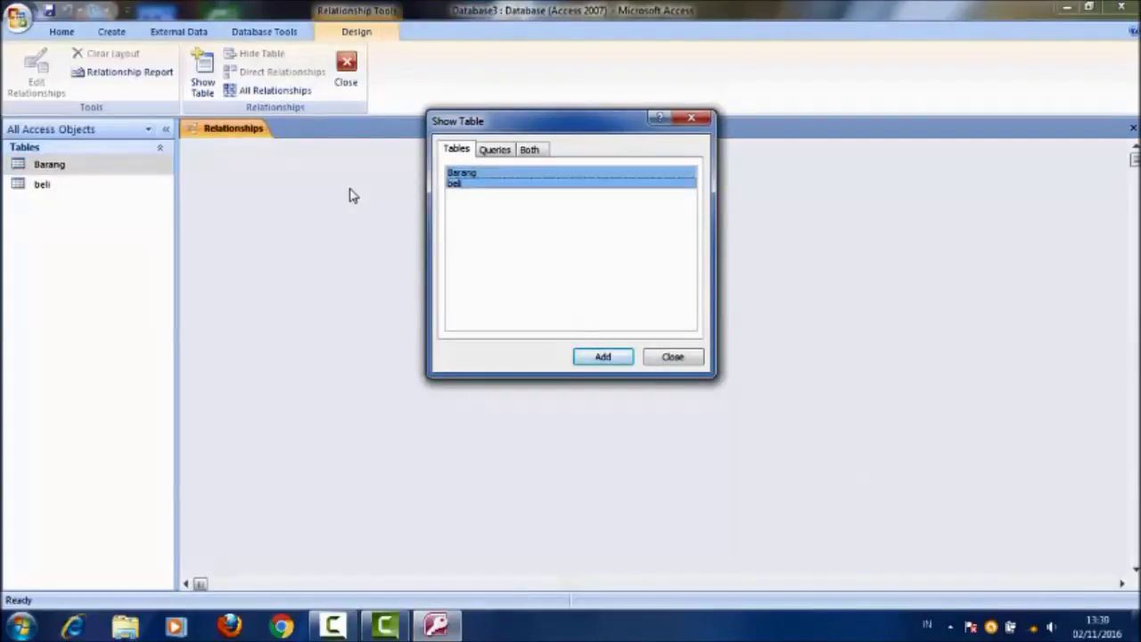
left_click(599, 357)
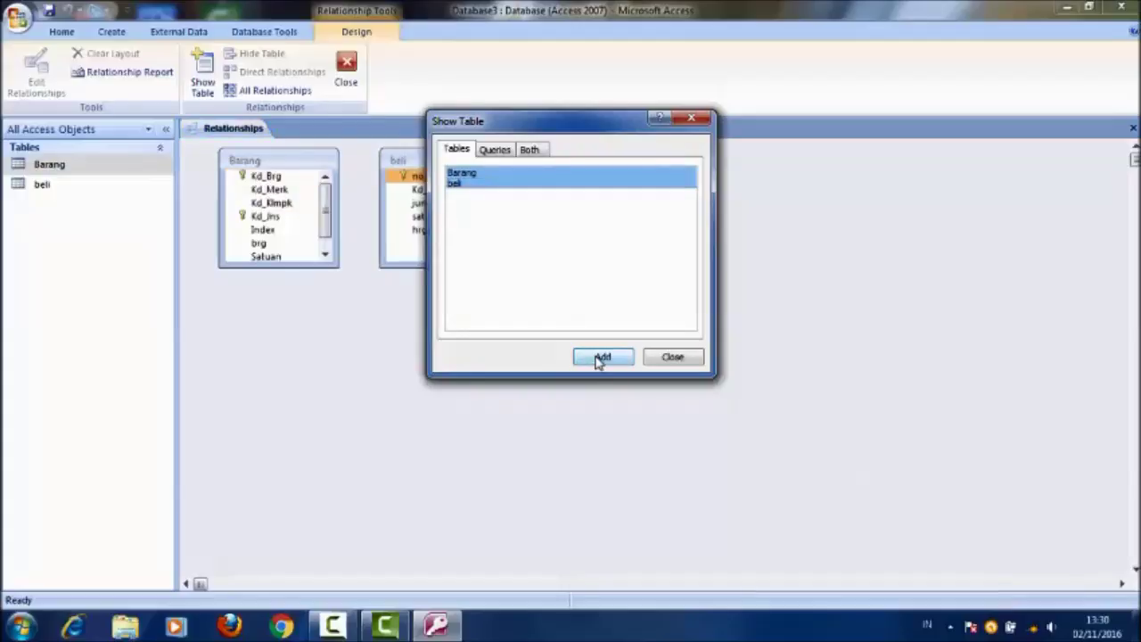
left_click(674, 355)
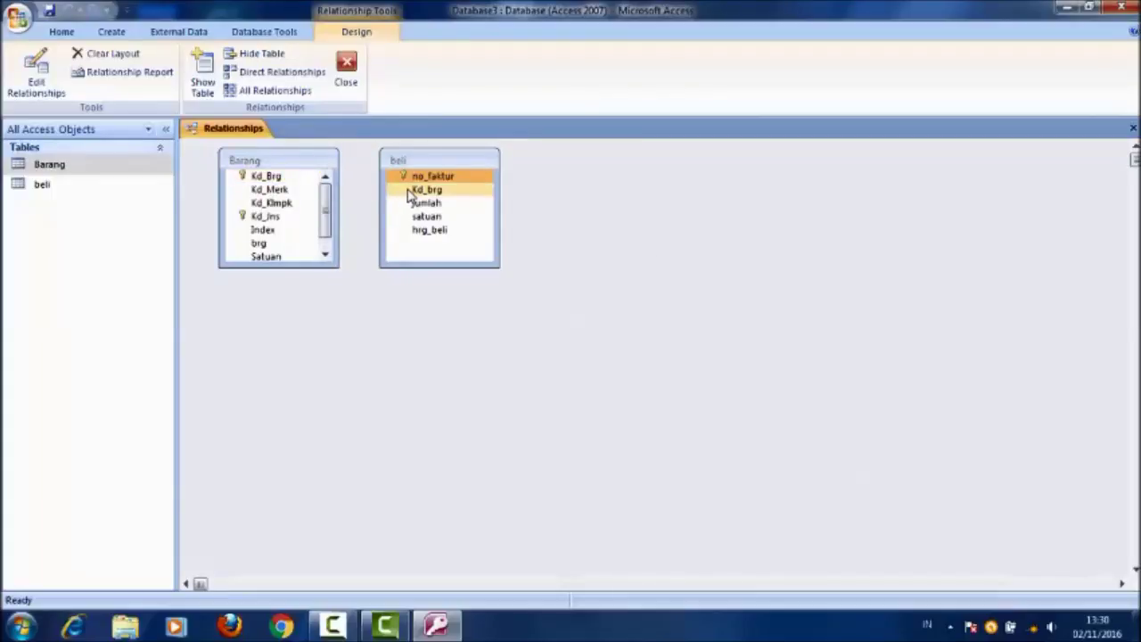
Step: Create a relationship from beli's Kd_brg to Barang's Kd_Brg without referential integrity, and reposition the beli table in the diagram
left_click_drag(410, 191, 301, 183)
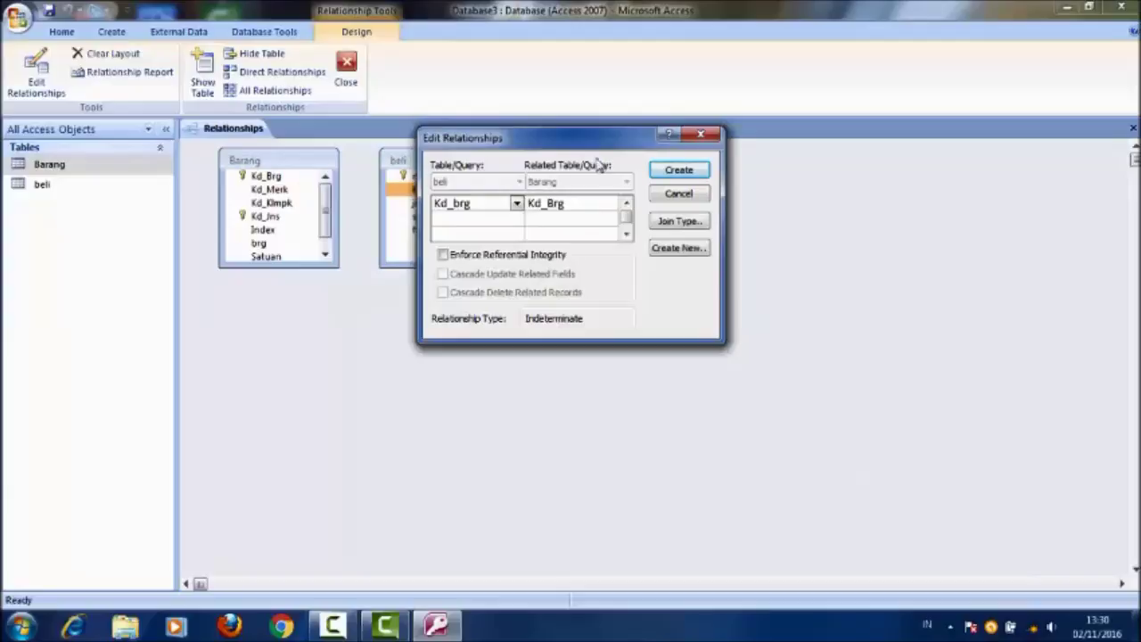
left_click(669, 171)
left_click_drag(463, 166, 522, 185)
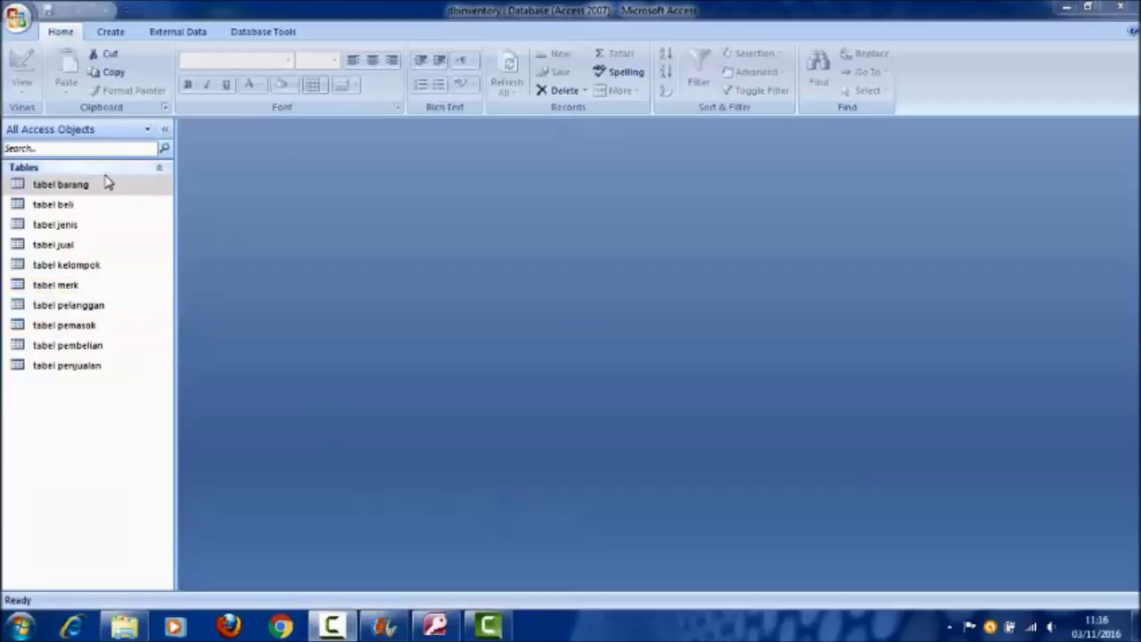
Step: Open the relationships diagram of the dbinventory database and examine how all its tables are linked
left_click(245, 34)
left_click(247, 69)
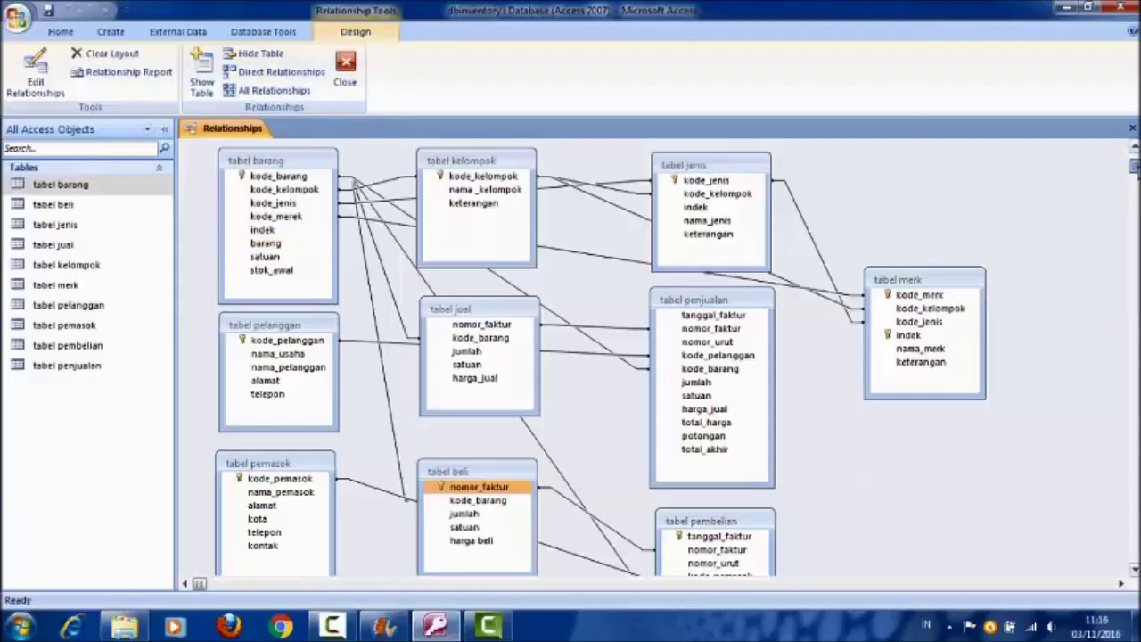
scroll(1133, 168, "down", 1)
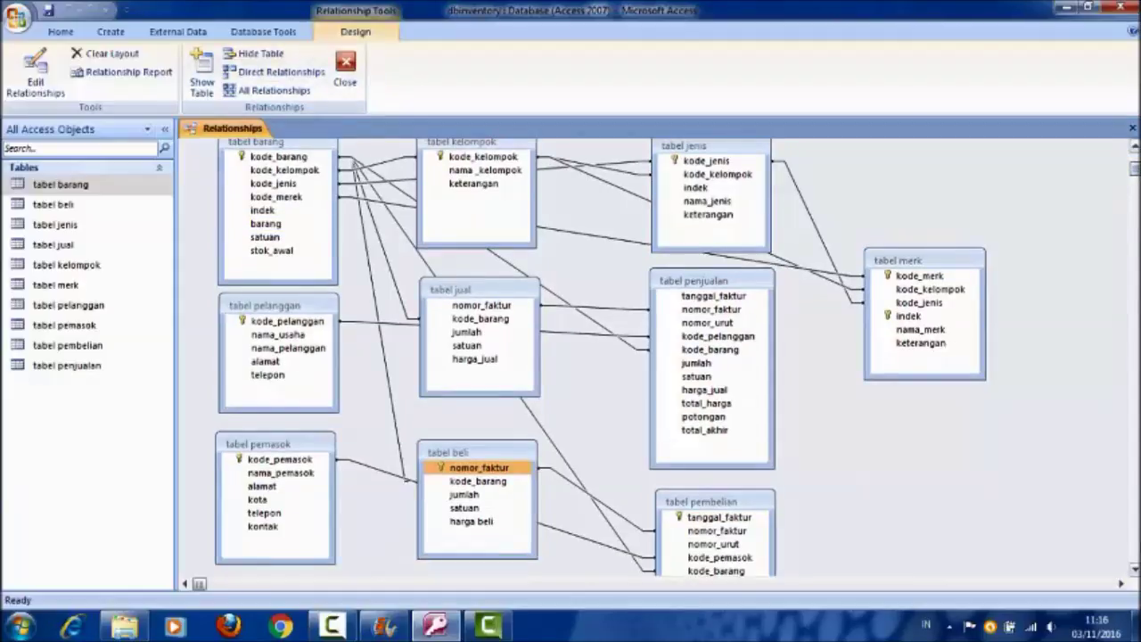
left_click(1135, 570)
left_click(1135, 571)
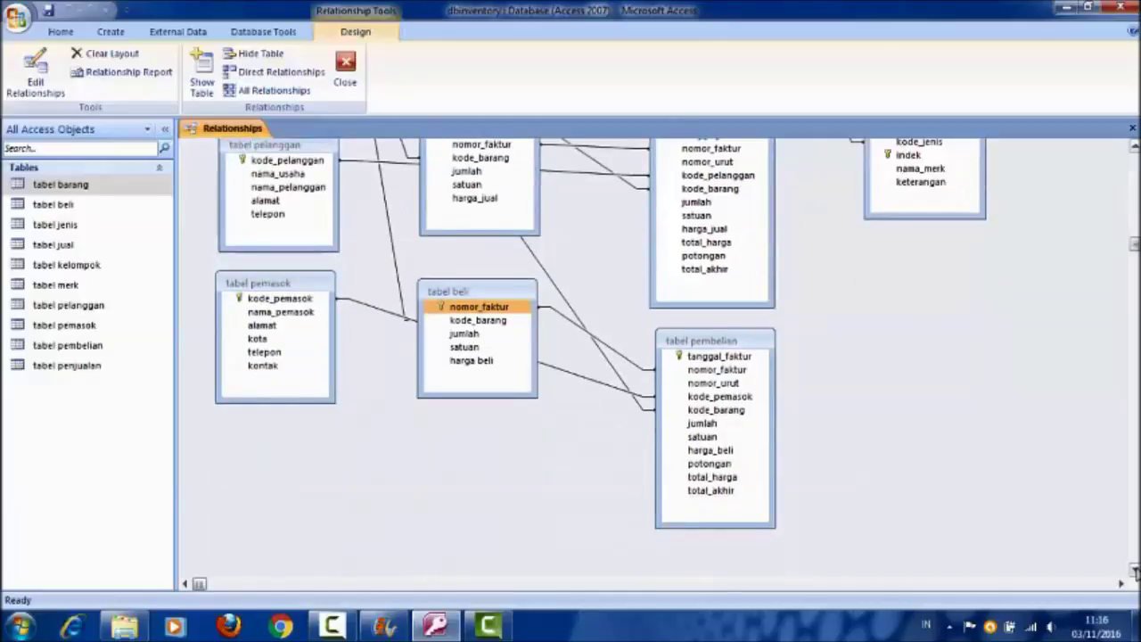
left_click(1134, 148)
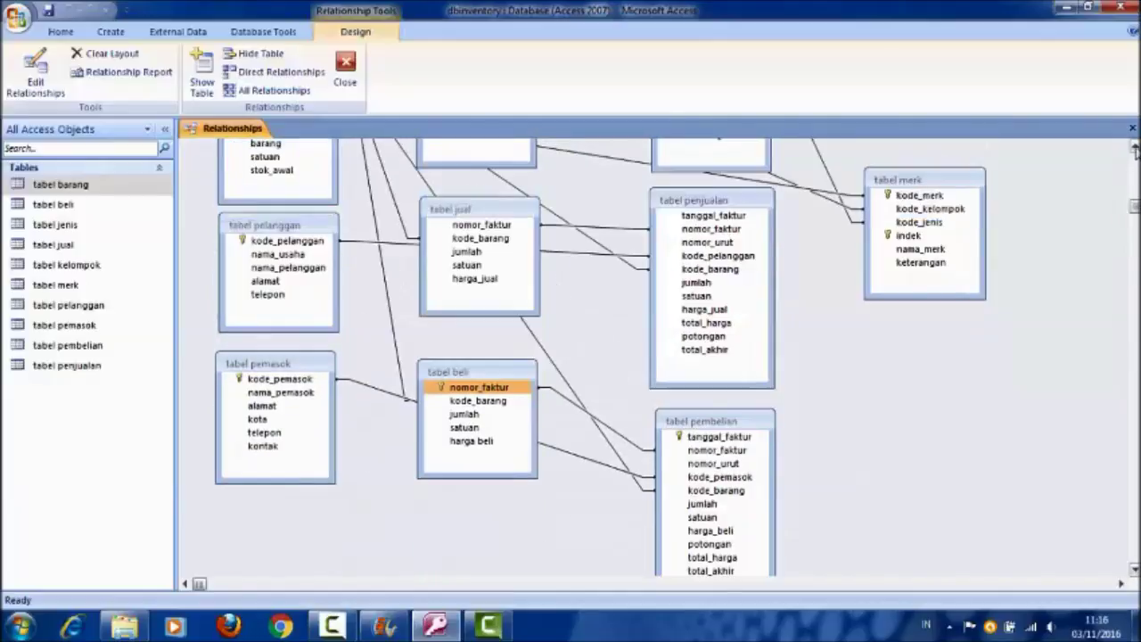
left_click(1134, 148)
left_click(1134, 150)
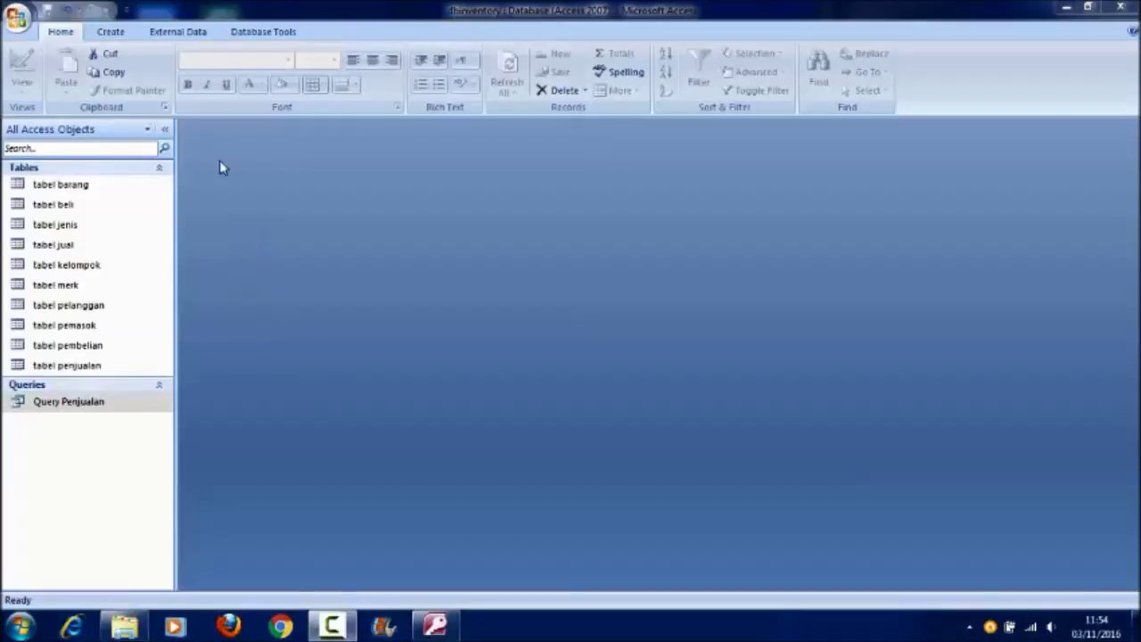
Step: Start a new query in Design view in the dbinventory database
left_click(112, 34)
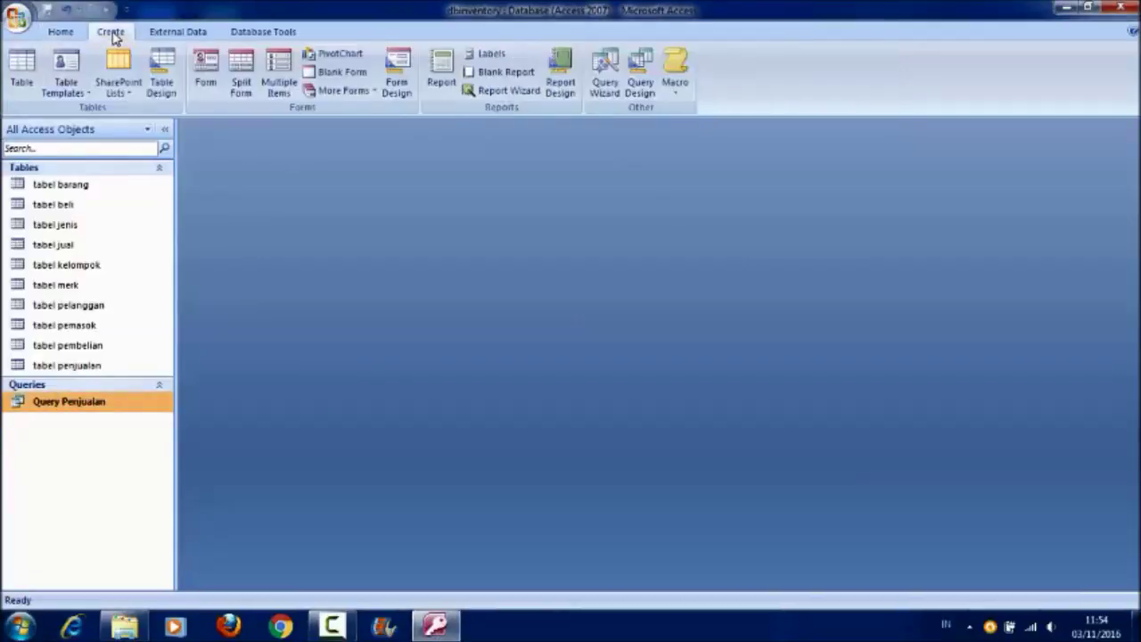
left_click(648, 81)
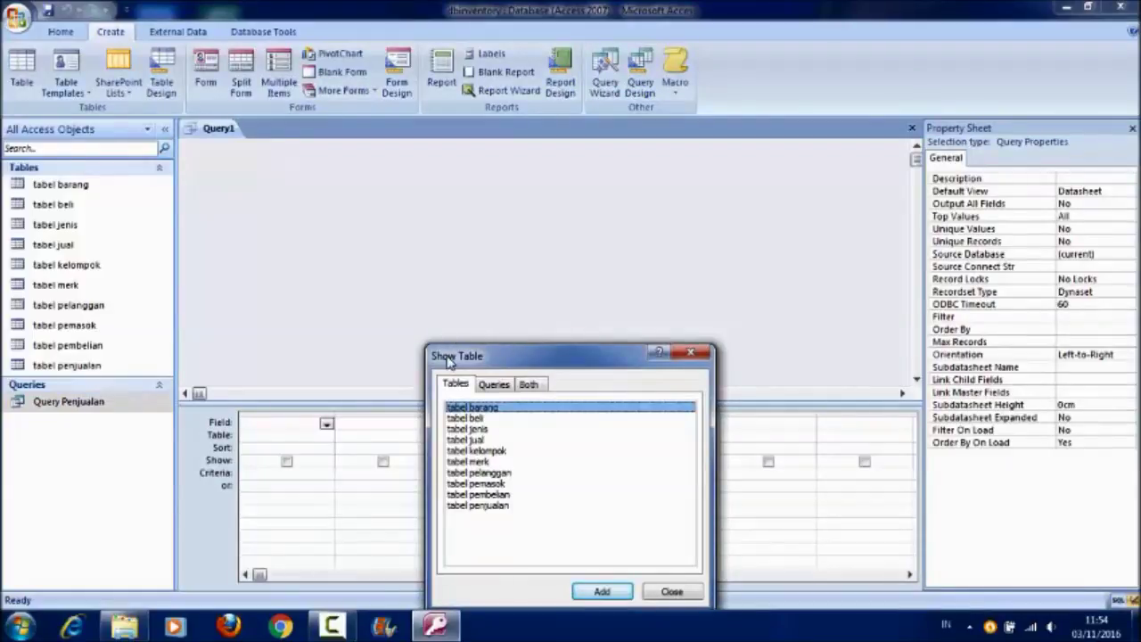
left_click(474, 432, "ctrl")
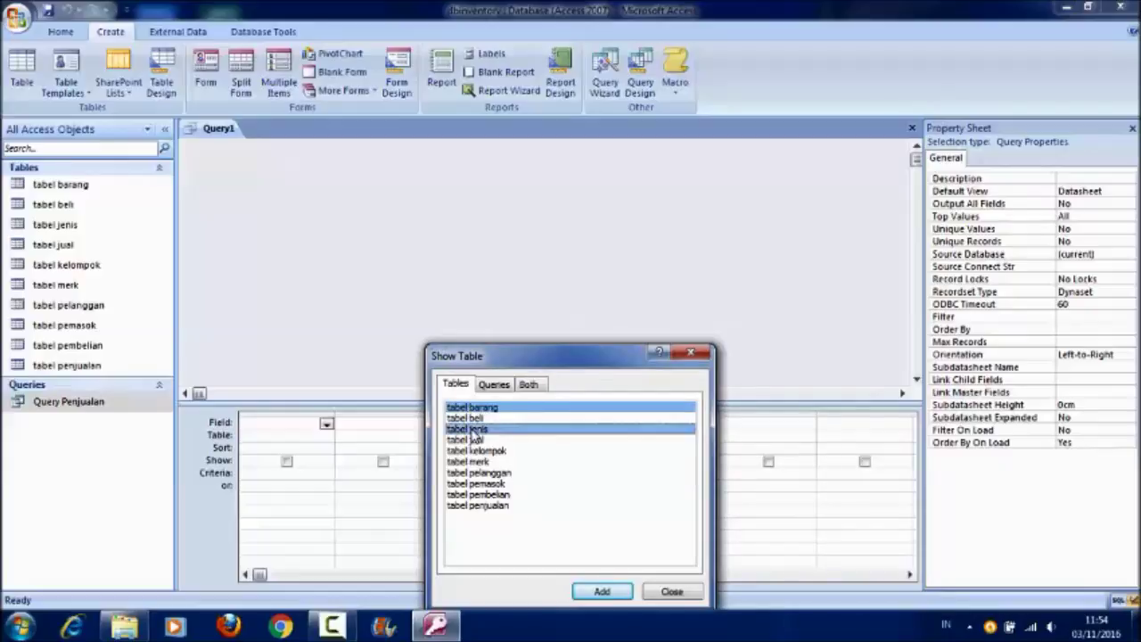
left_click(473, 440)
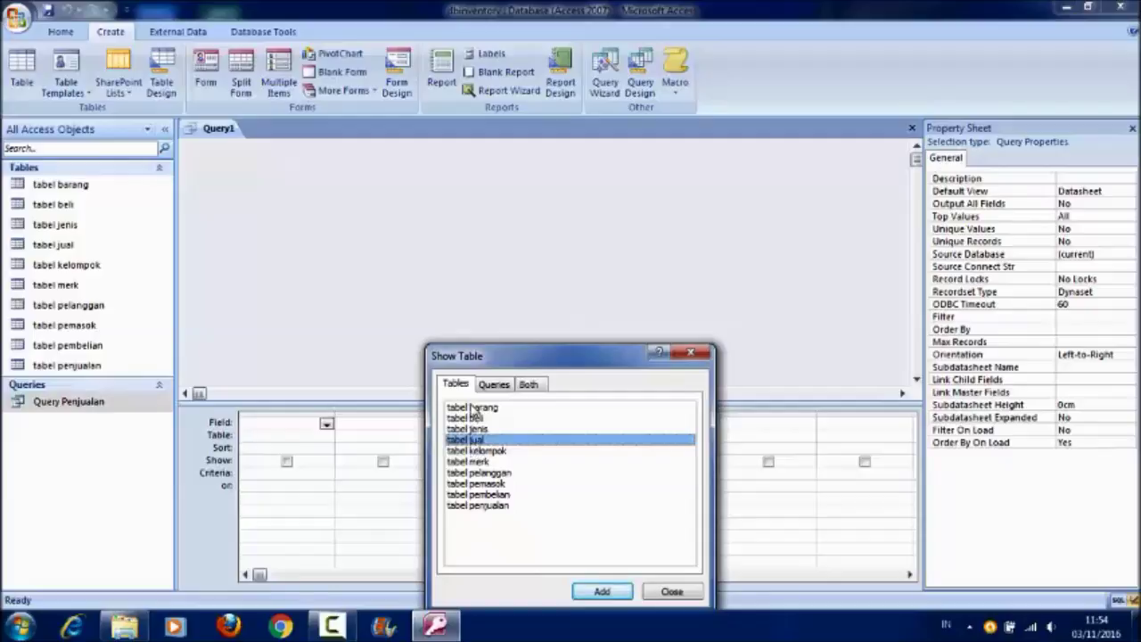
left_click(472, 407)
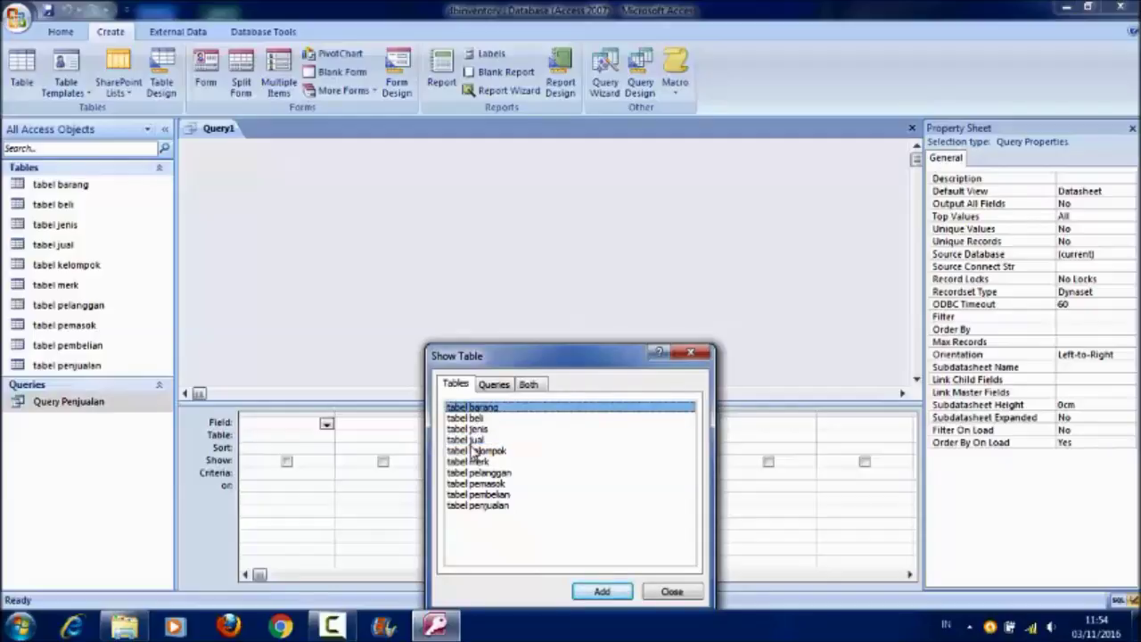
left_click(474, 440)
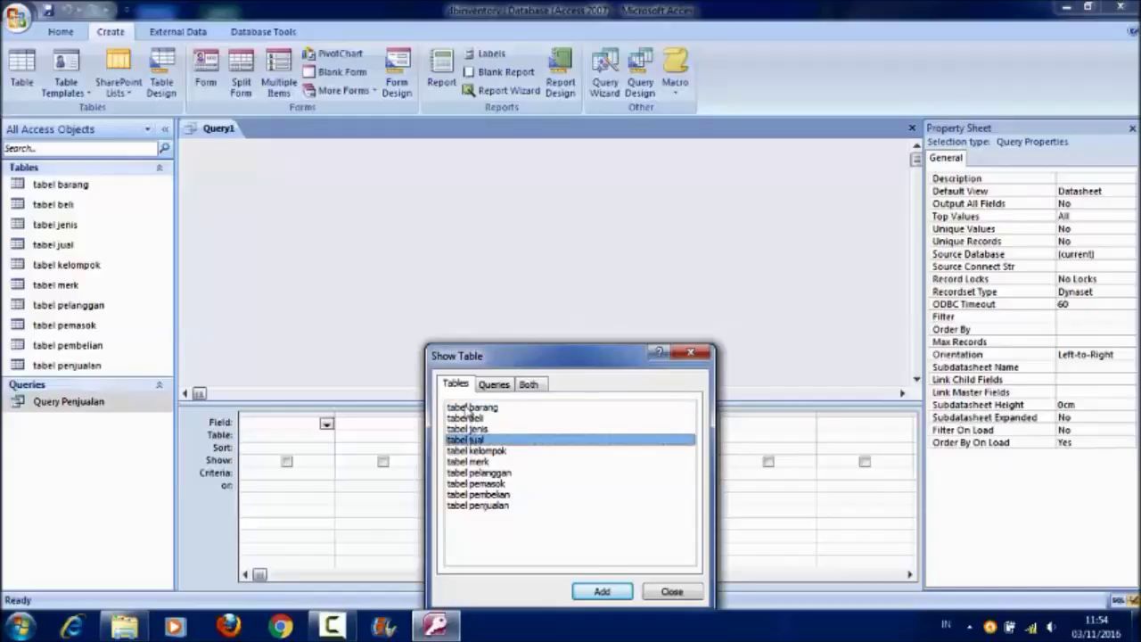
Step: Add tabel barang, tabel pemasok and tabel pembelian to the new query and close the table list
left_click(472, 409)
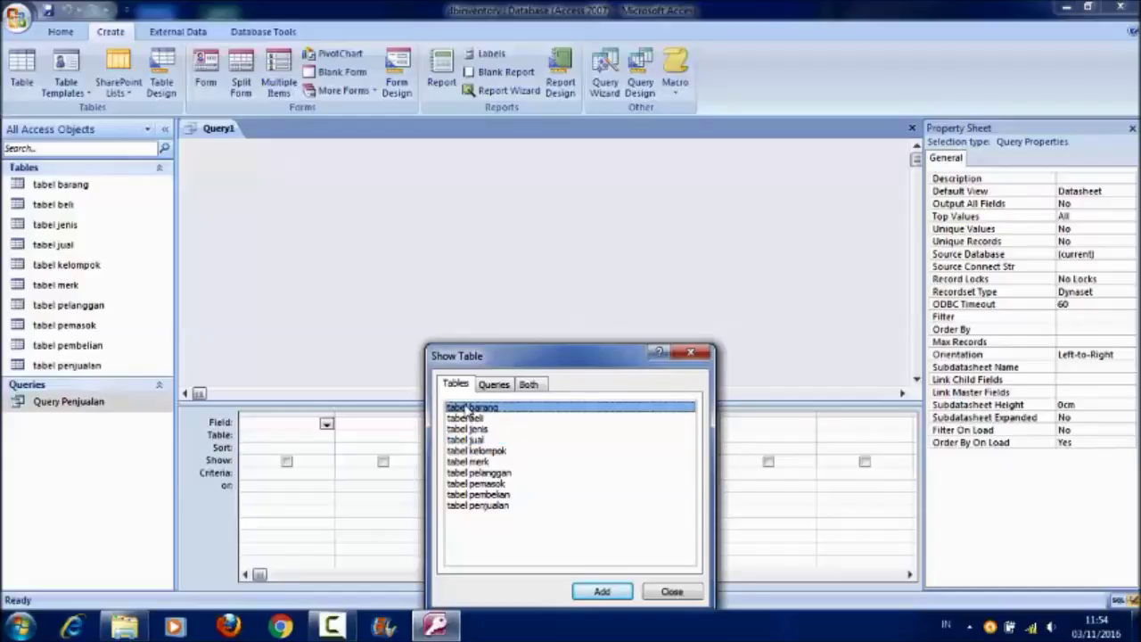
left_click(475, 484, "ctrl")
left_click(478, 495, "ctrl")
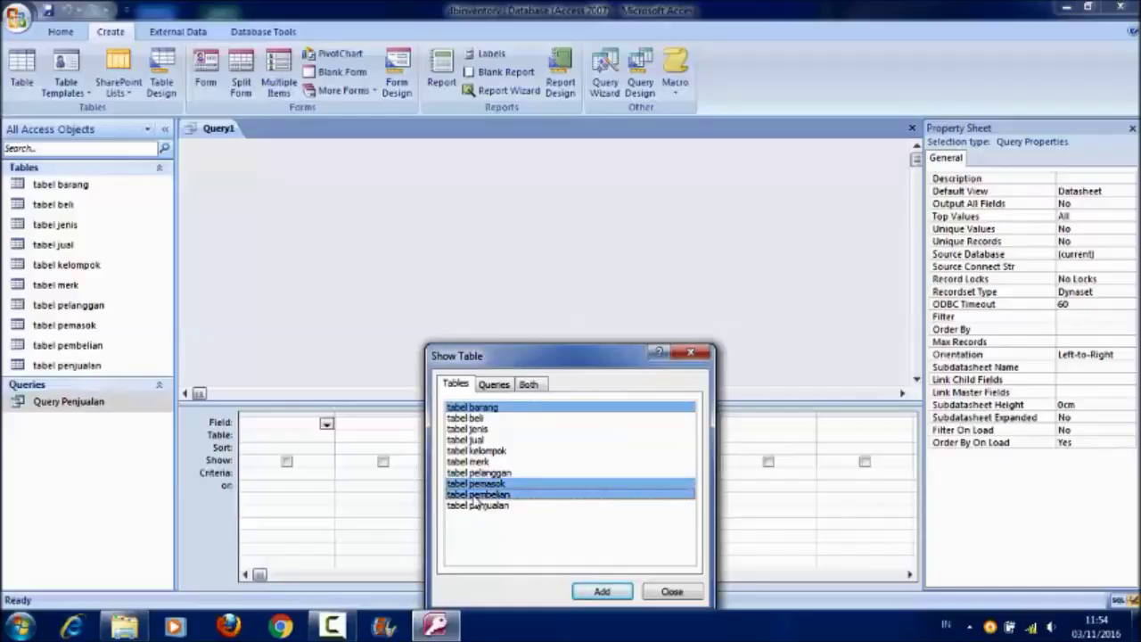
left_click(602, 592)
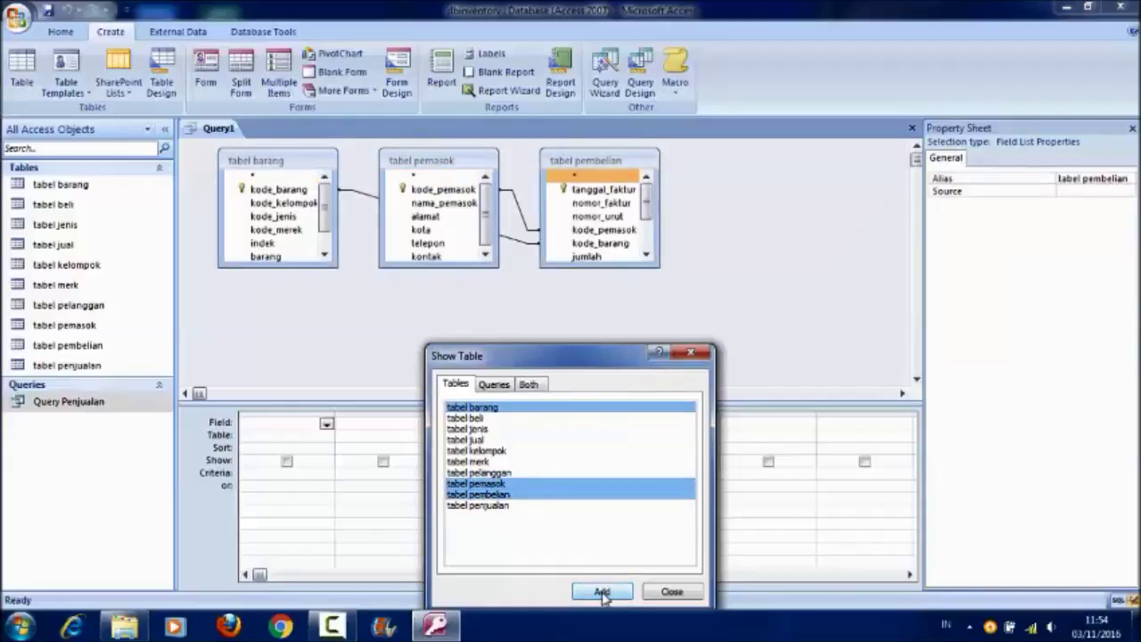
left_click(672, 591)
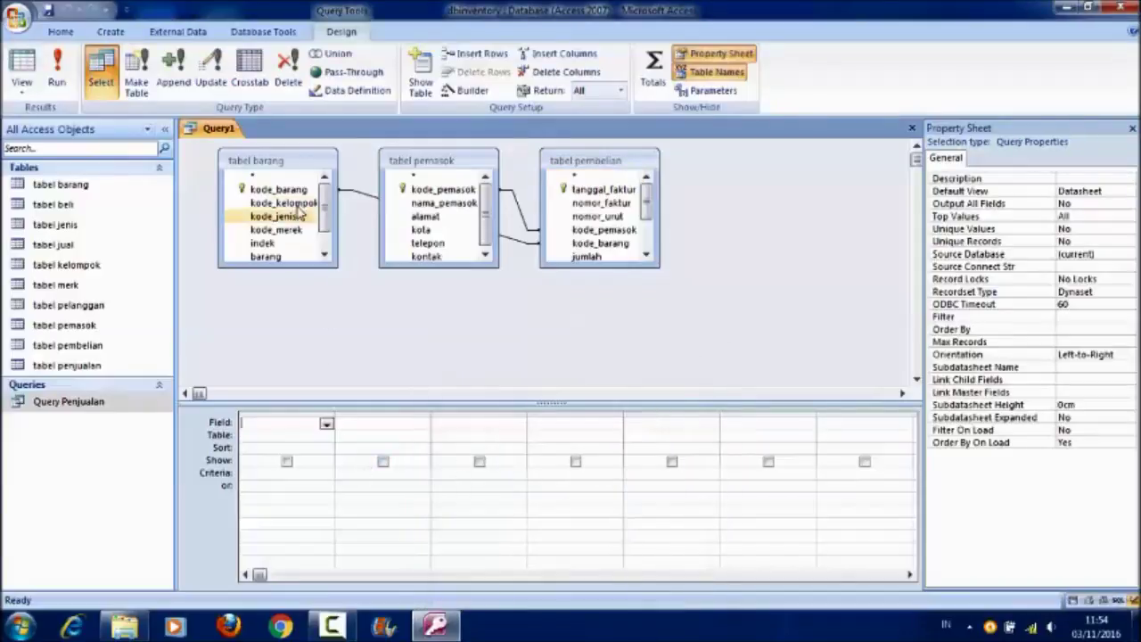
Step: Add nomor_faktur from tabel pembelian, kode_pemasok from tabel pemasok and kode_barang from tabel barang to the query grid
left_click(431, 205)
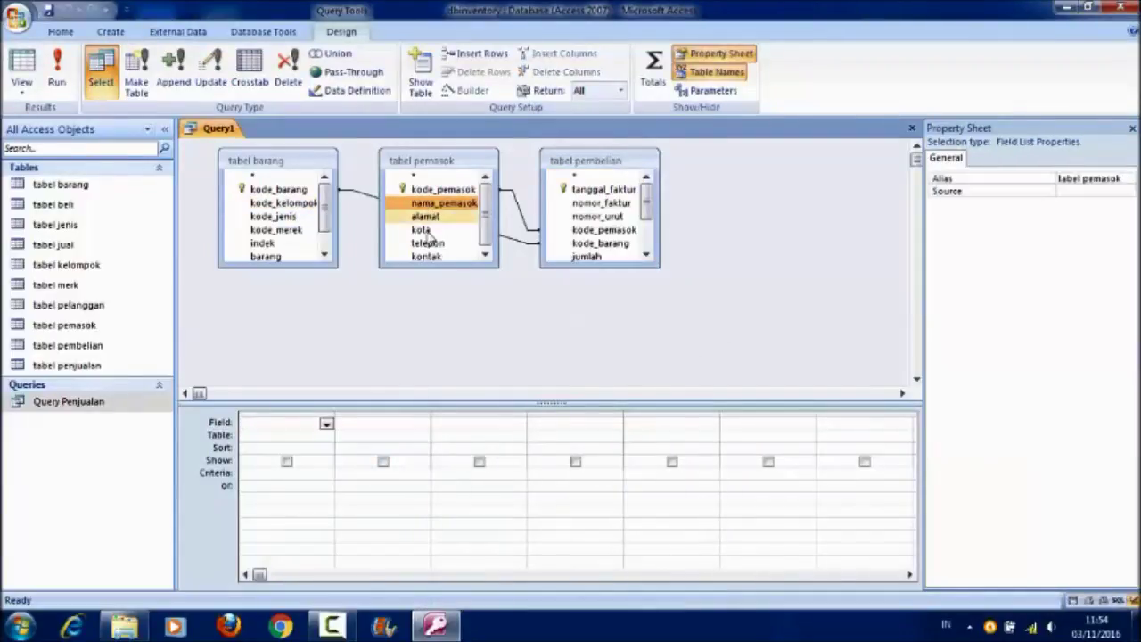
left_click(284, 422)
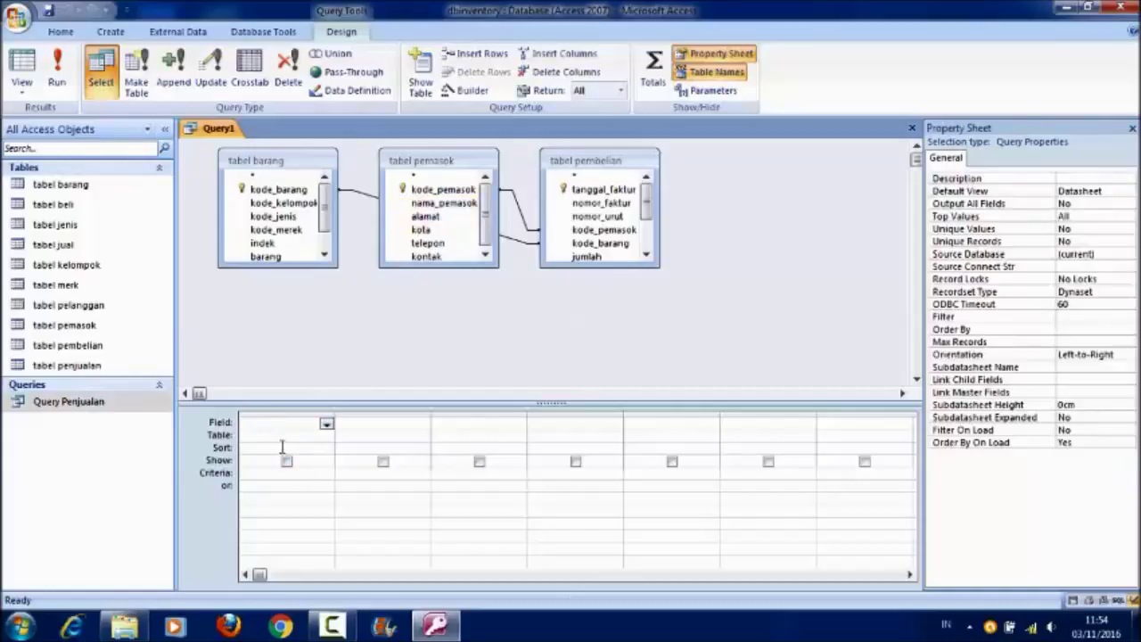
left_click(292, 436)
left_click(293, 423)
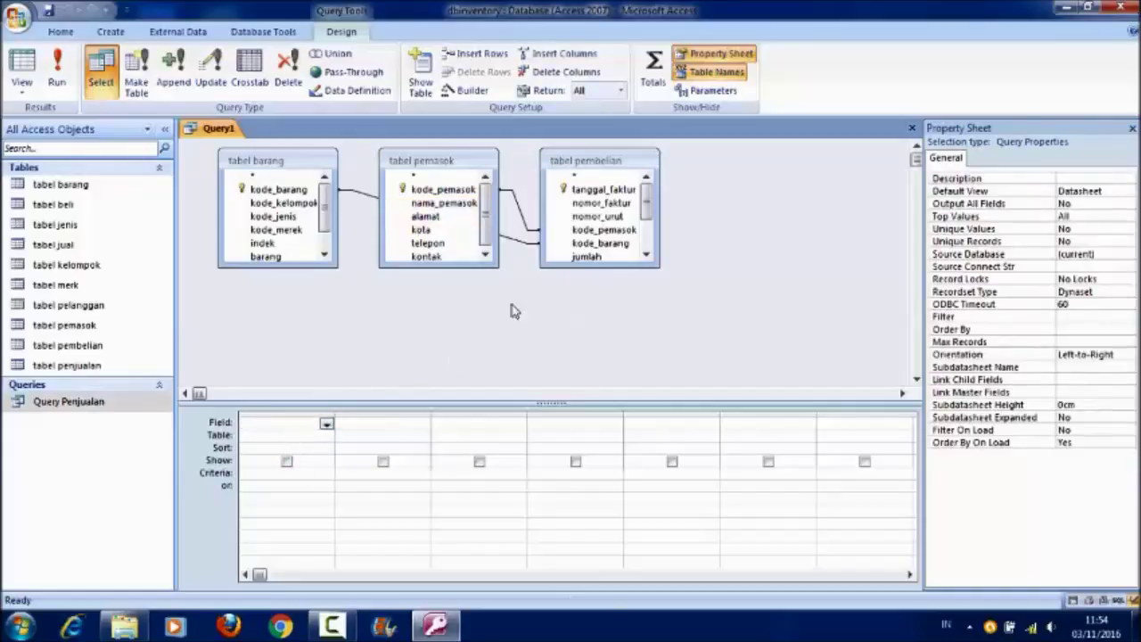
double_click(611, 204)
left_click(445, 191)
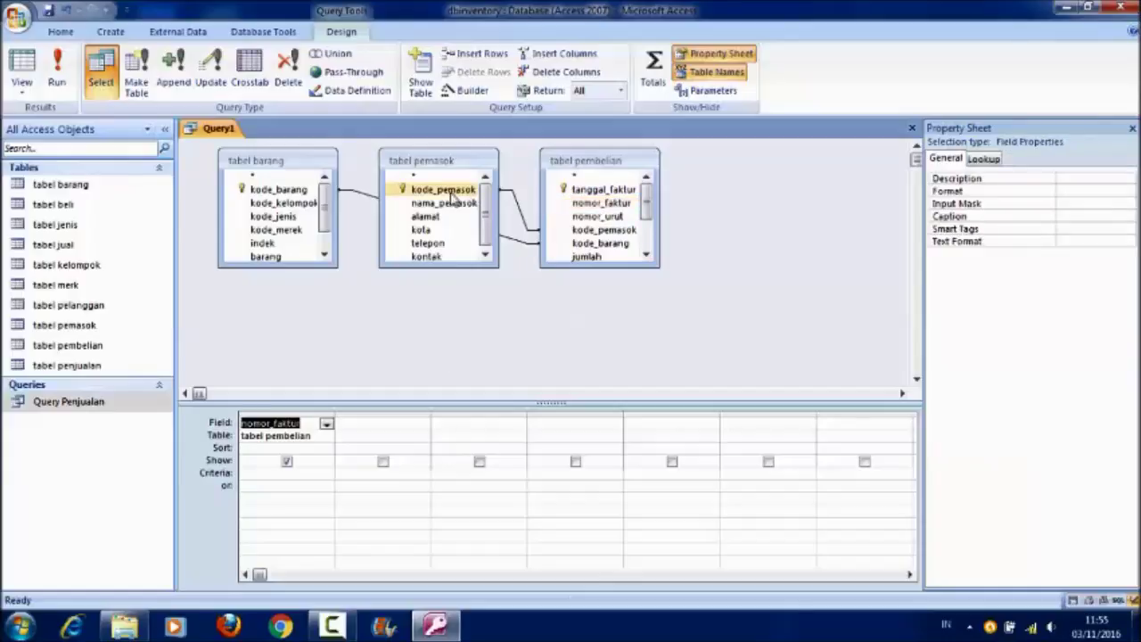
double_click(446, 190)
left_click(285, 190)
double_click(285, 189)
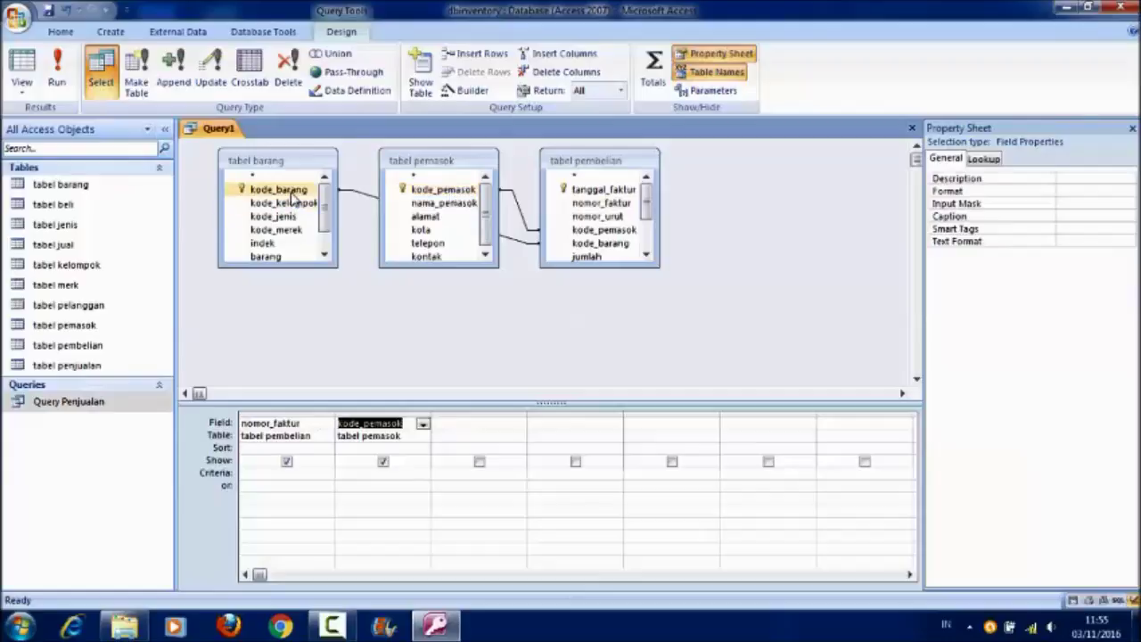
Step: Add the jumlah, satuan and harga_beli fields from tabel pembelian to the query grid
left_click_drag(646, 201, 648, 230)
left_click(614, 208)
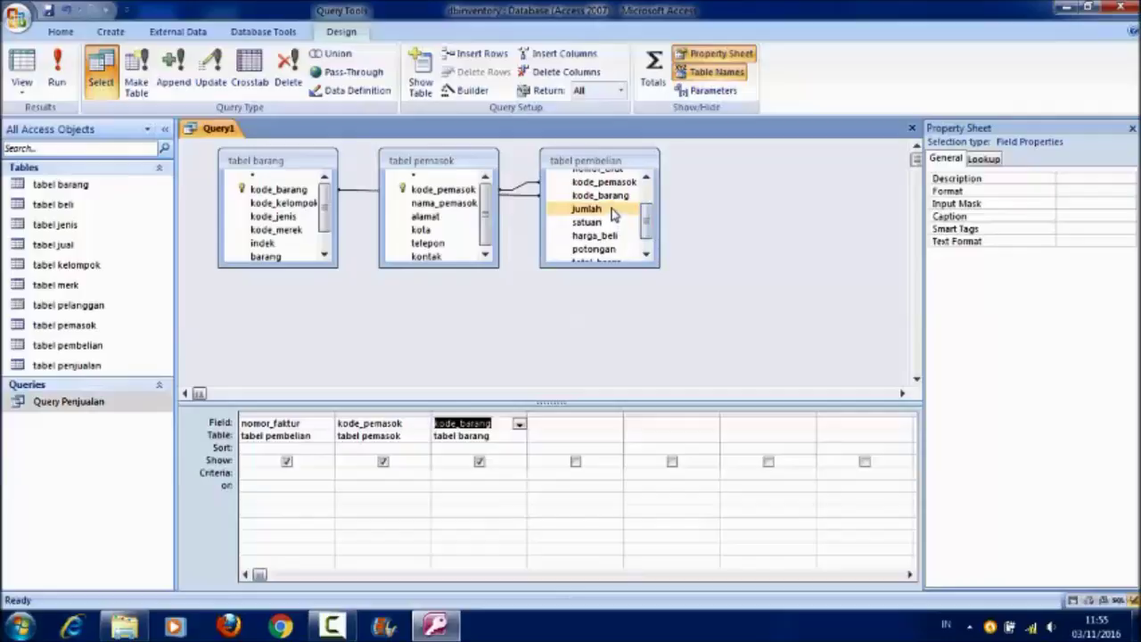
double_click(613, 209)
double_click(597, 222)
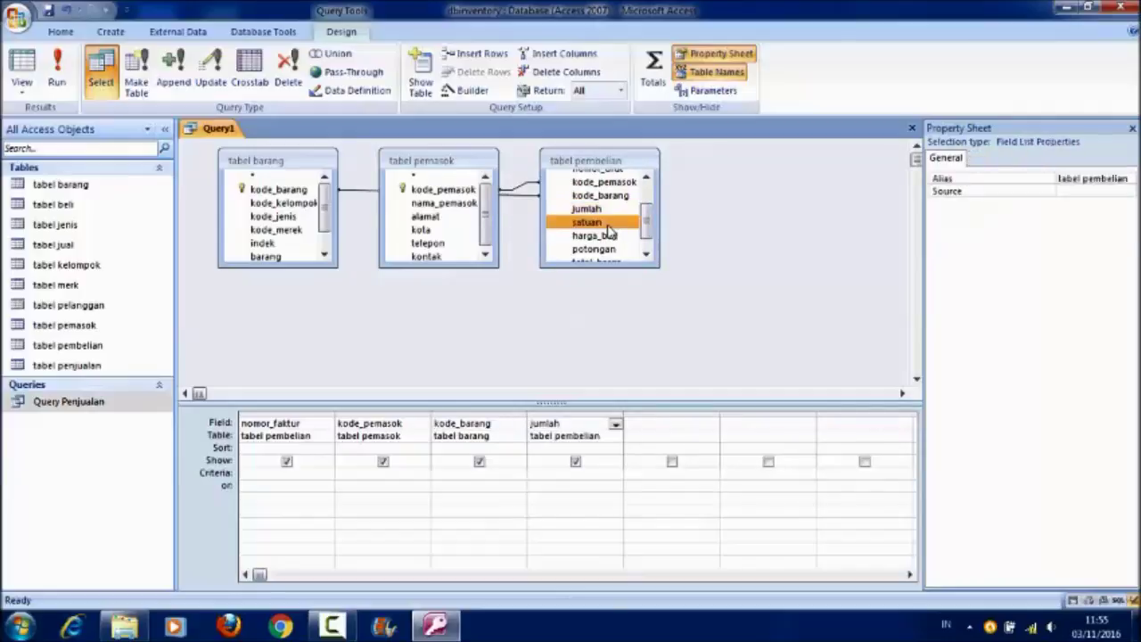
double_click(610, 242)
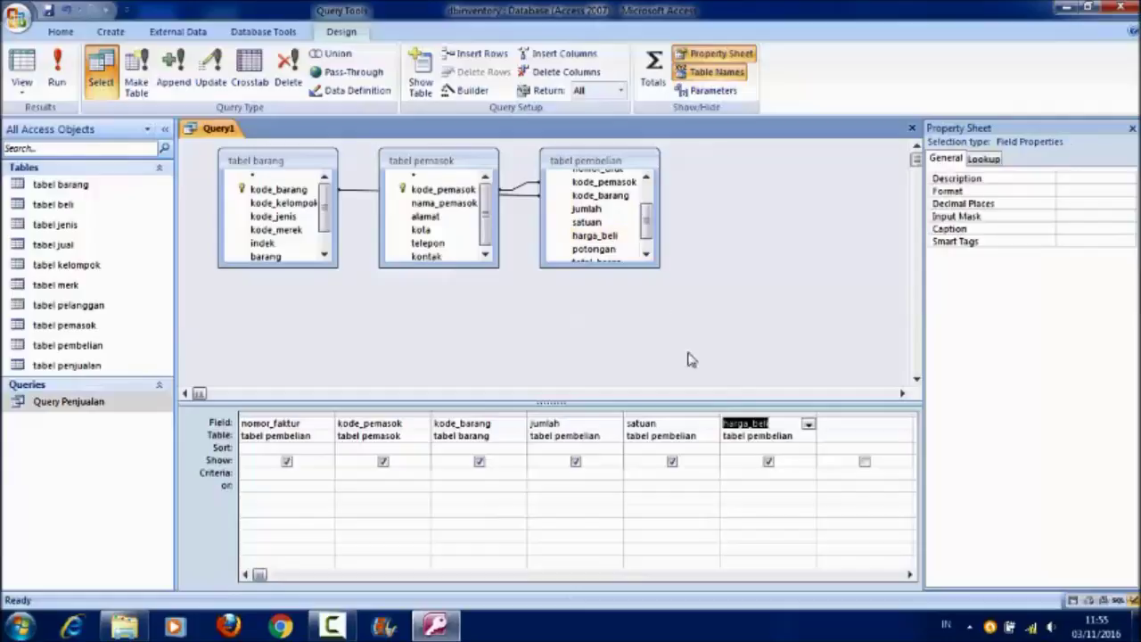
Step: Build the expression [tabel pembelian]![jumlah] * [tabel pembelian]![harga_beli] in the empty column after harga_beli
left_click(843, 428)
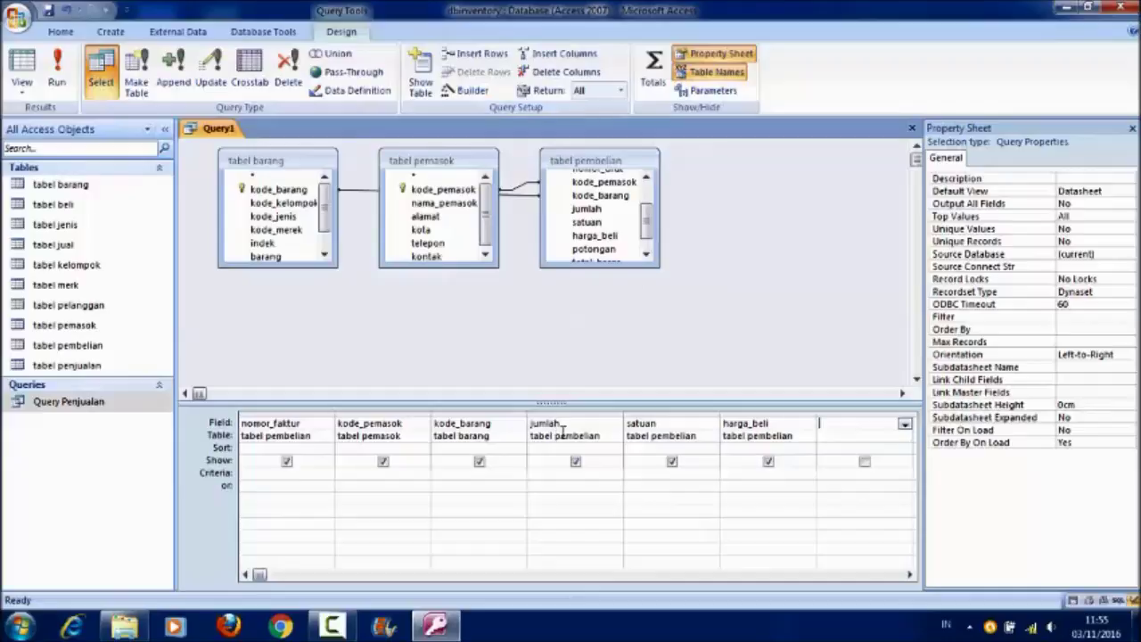
left_click(470, 92)
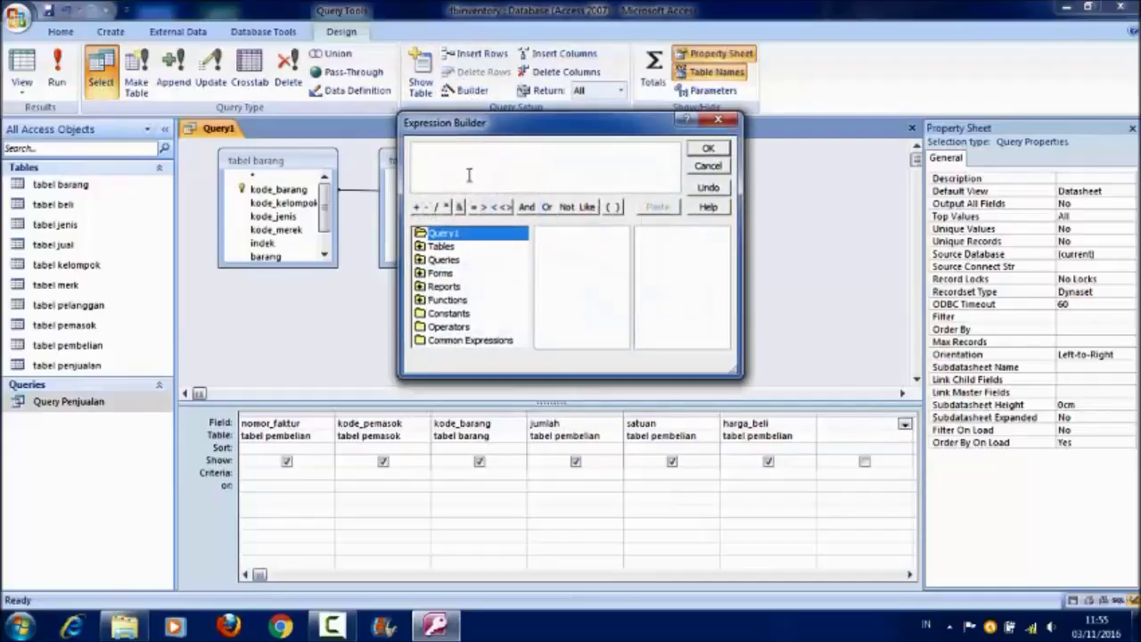
double_click(446, 247)
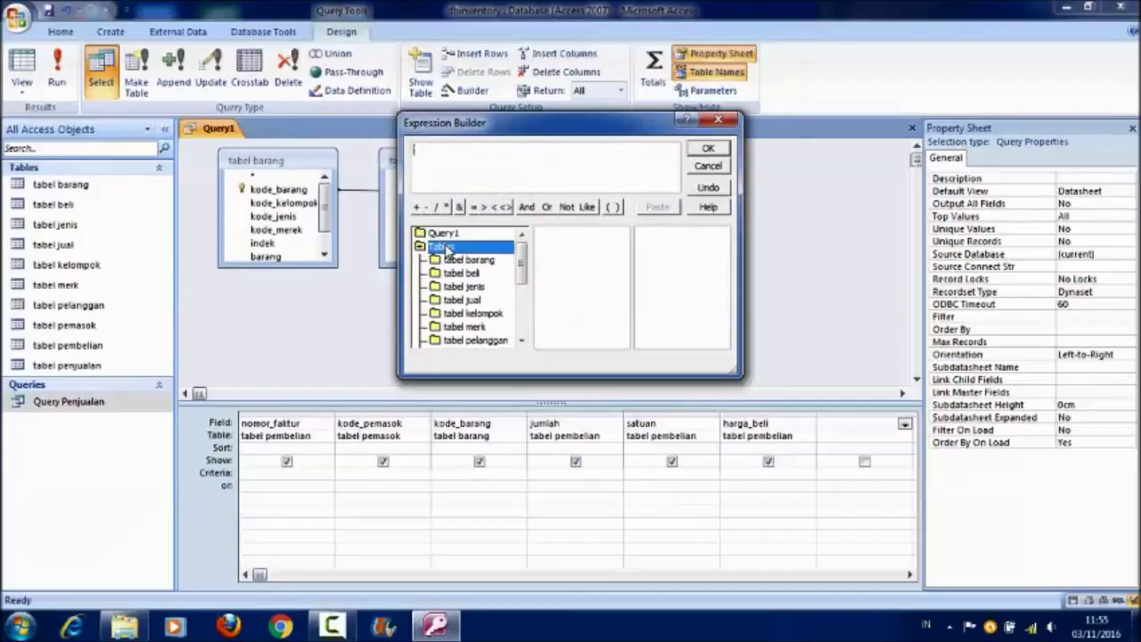
scroll(515, 276, "down", 2)
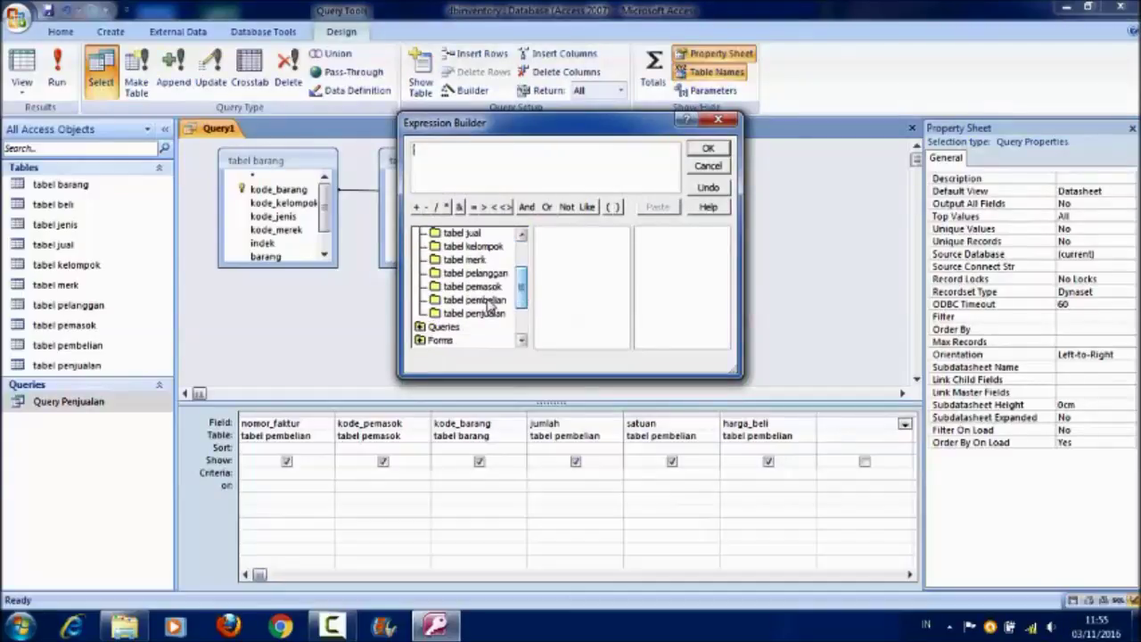
left_click(484, 301)
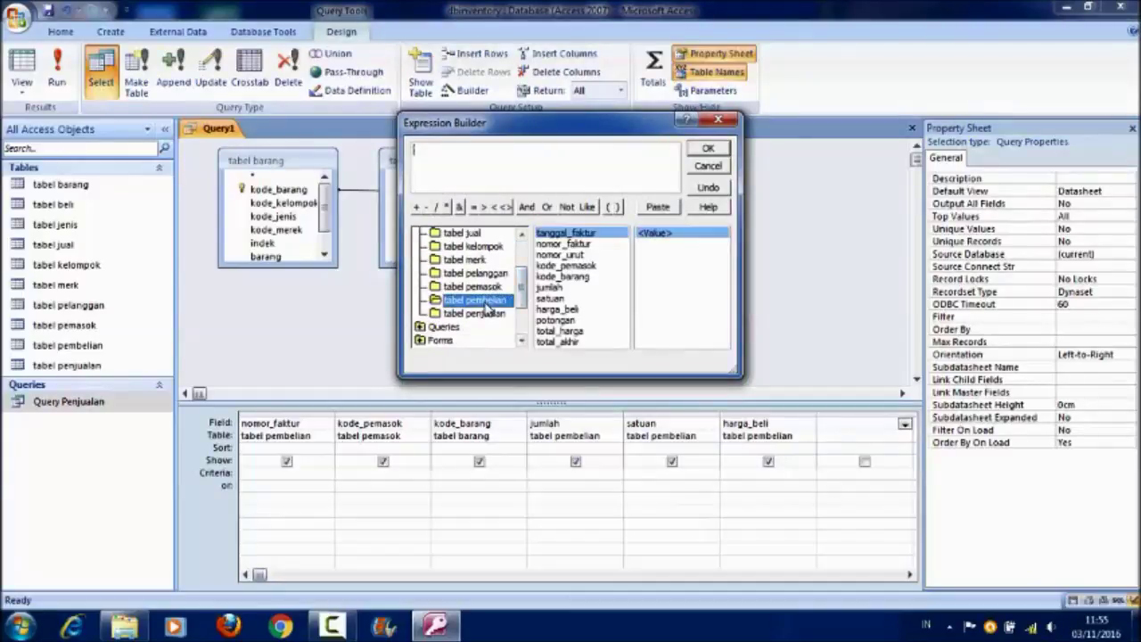
left_click(557, 287)
double_click(557, 287)
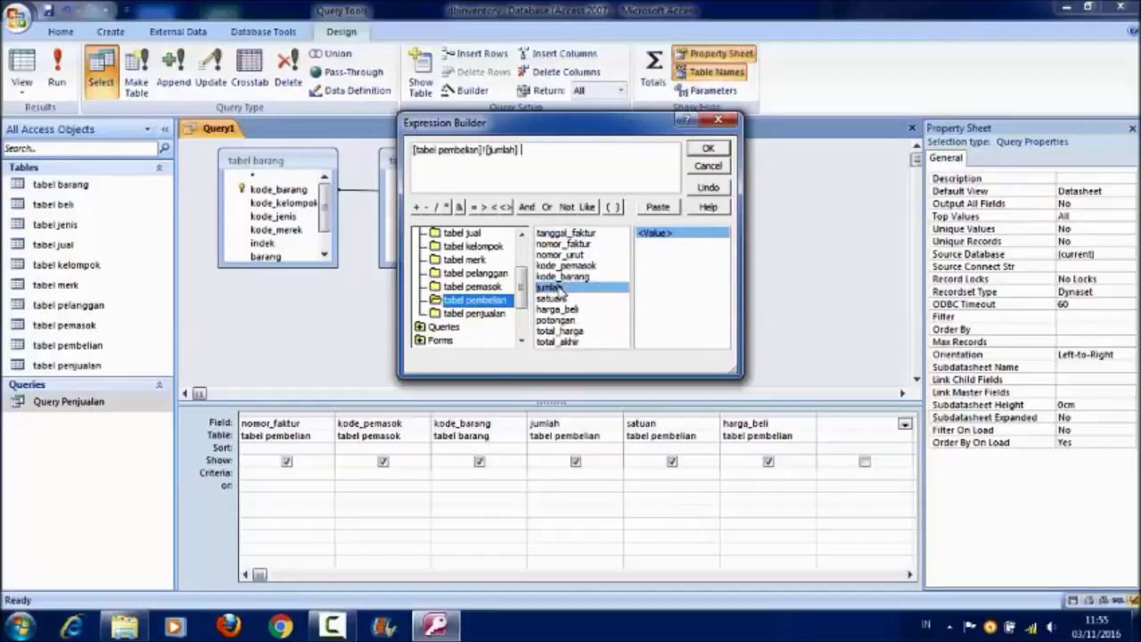
left_click(446, 206)
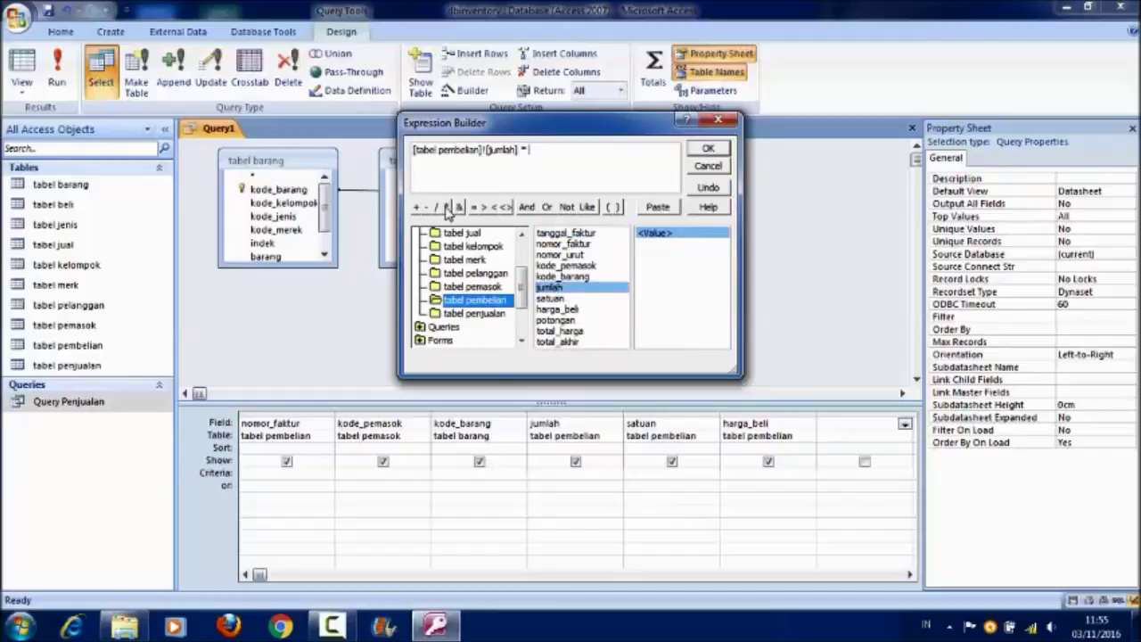
double_click(581, 310)
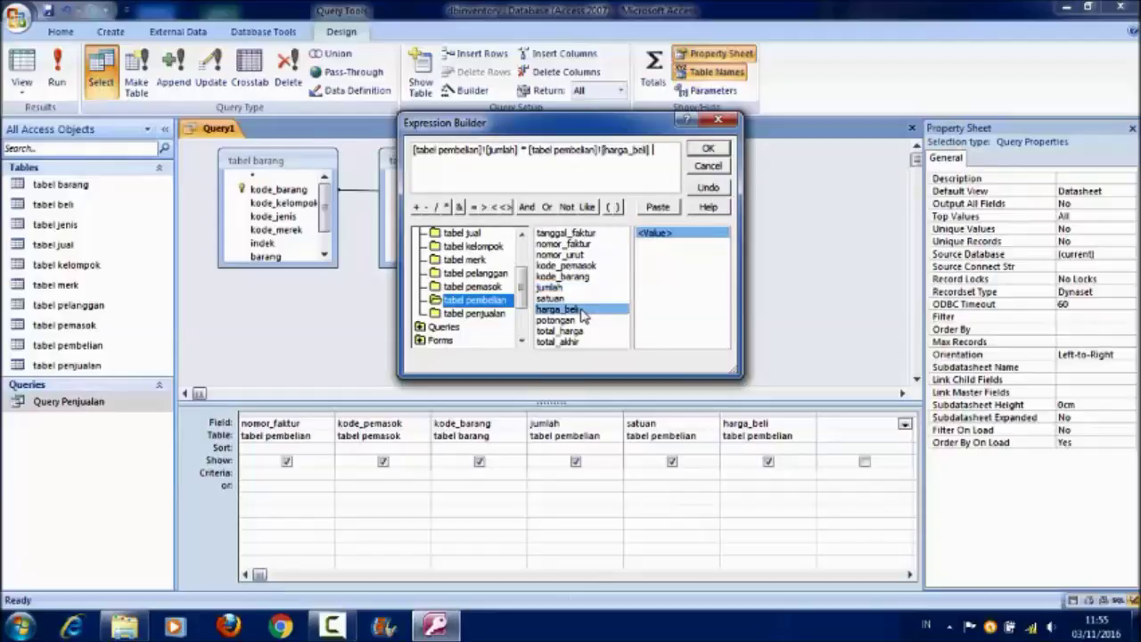
left_click(708, 149)
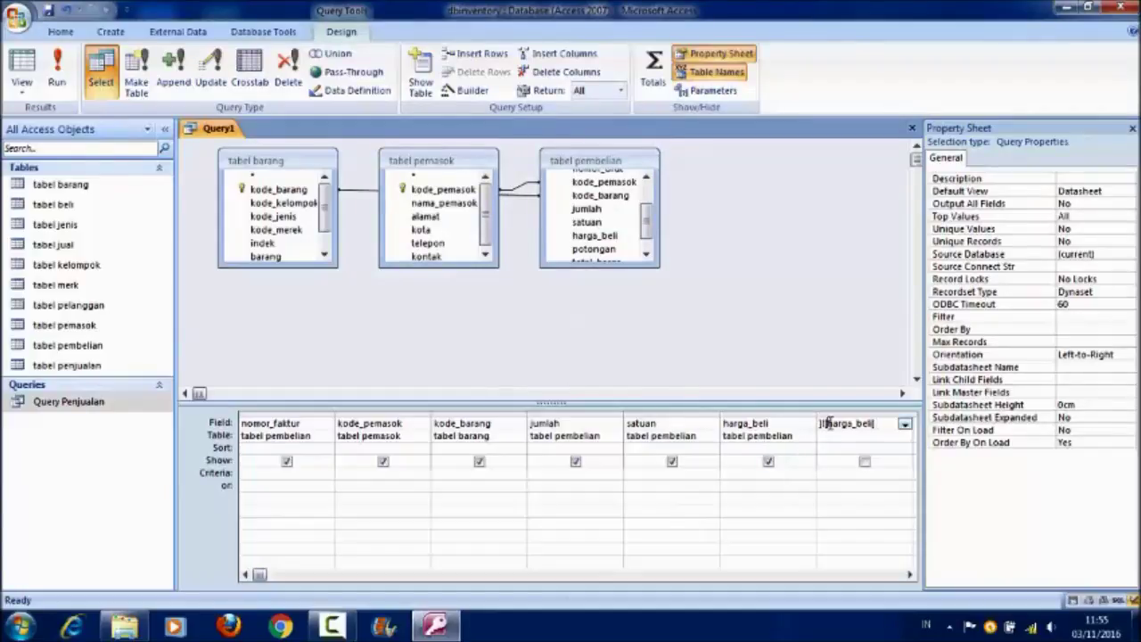
Step: Rename the calculated column's default Expr1 label to Total, keeping its expression
key("Left")
key("Left")
key("Left")
key("Left")
key("Left")
key("Left")
key("Left")
key("Left")
key("Left")
key("Left")
key("Left")
key("Left")
key("Left")
key("Left")
key("Left")
key("Left")
key("Left")
key("Left")
key("Left")
key("Left")
key("Left")
key("Left")
key("Left")
key("Left")
key("Left")
key("Left")
key("Left")
key("Left")
key("Left")
key("Left")
key("Left")
key("Left")
key("Left")
key("Left")
key("Left")
key("Left")
key("Left")
key("Left")
key("Left")
key("Left")
key("Right")
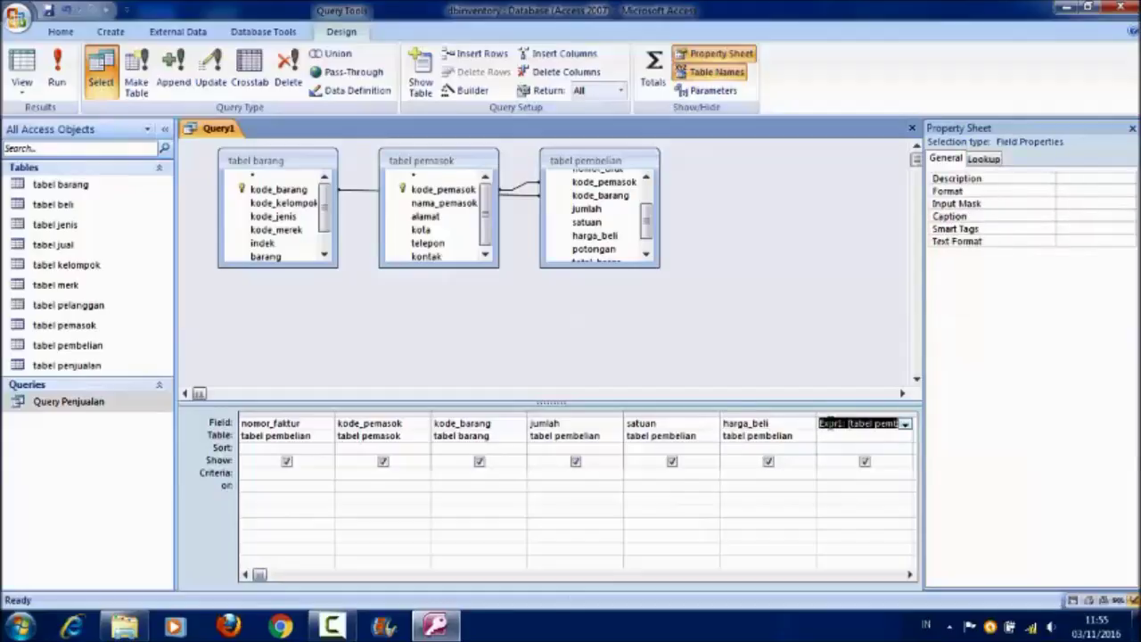
left_click(844, 426)
key("BackSpace")
key("BackSpace")
key("BackSpace")
key("BackSpace")
key("BackSpace")
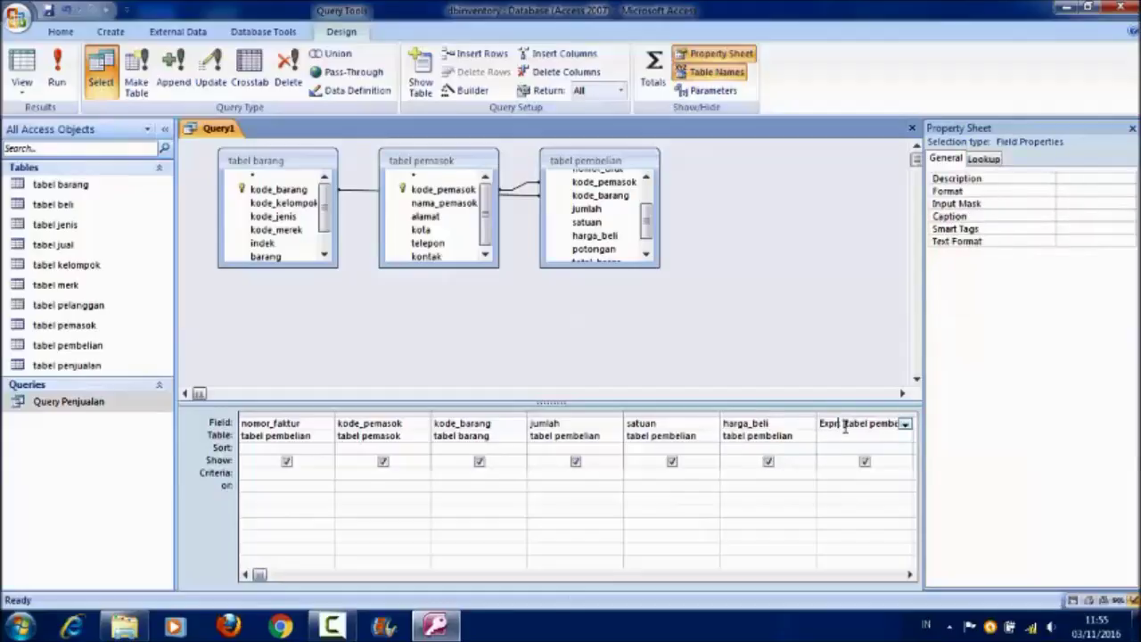
key("Caps_Lock")
type("T")
key("Caps_Lock")
type("otal")
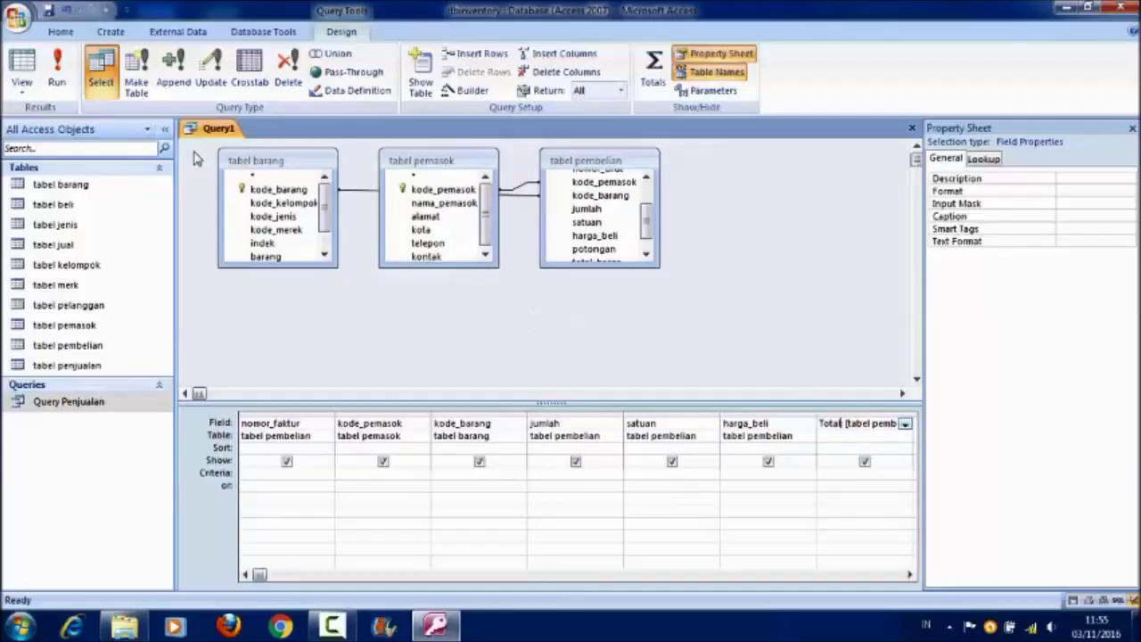
Step: Run the query to check its columns in the datasheet, and return to Design view
left_click(56, 71)
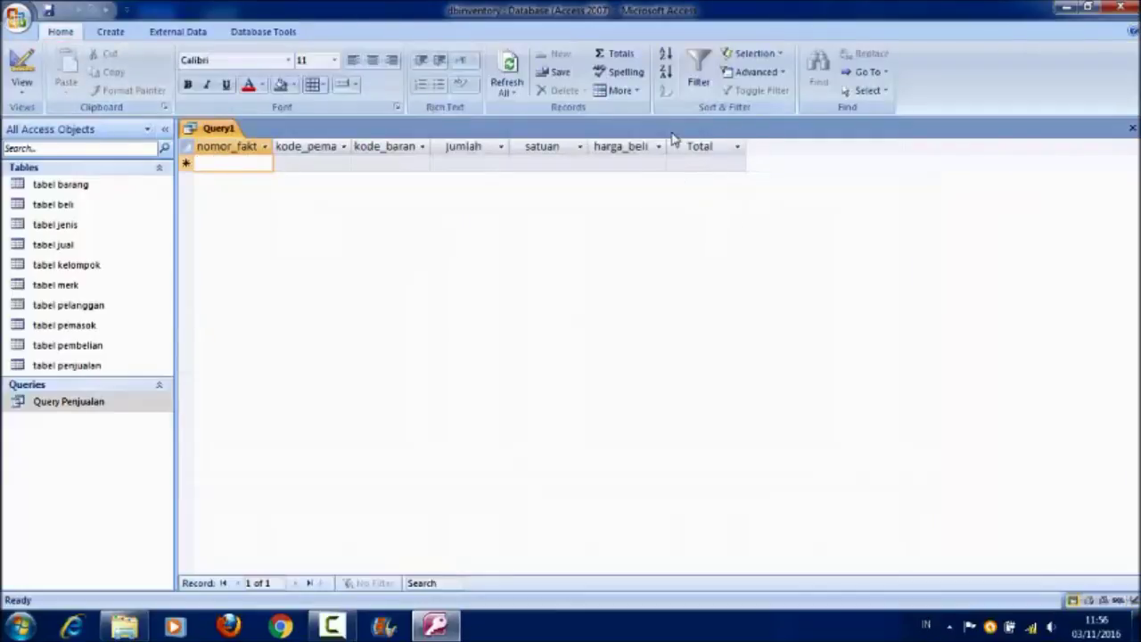
left_click(22, 84)
left_click(66, 272)
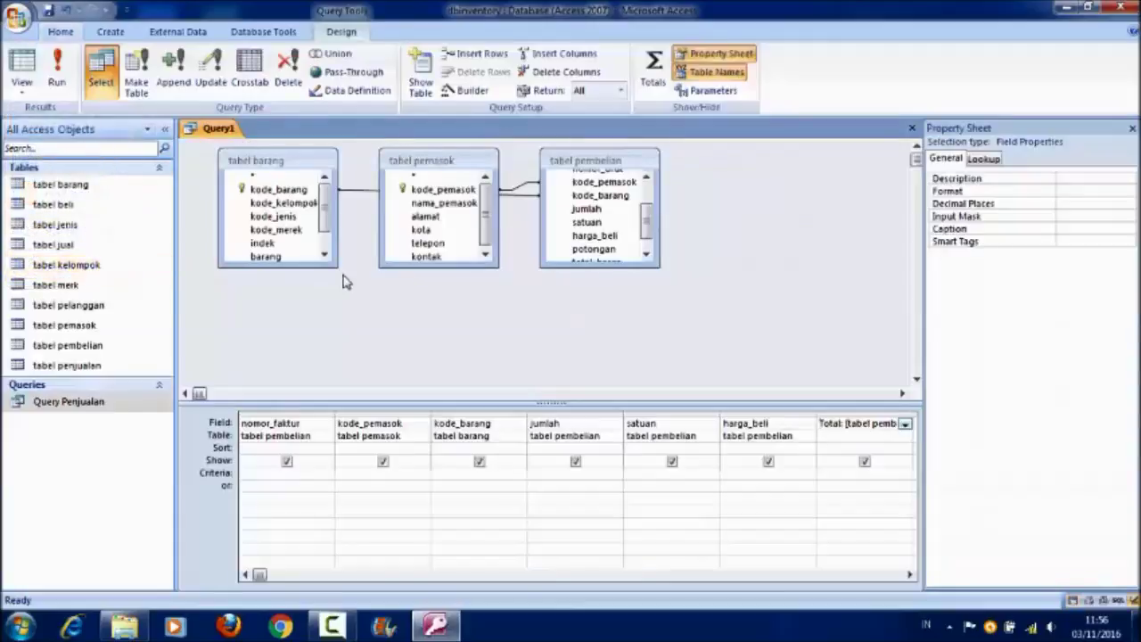
Step: Close the query, saving it as Query Pembelian, and open the saved query
left_click(912, 129)
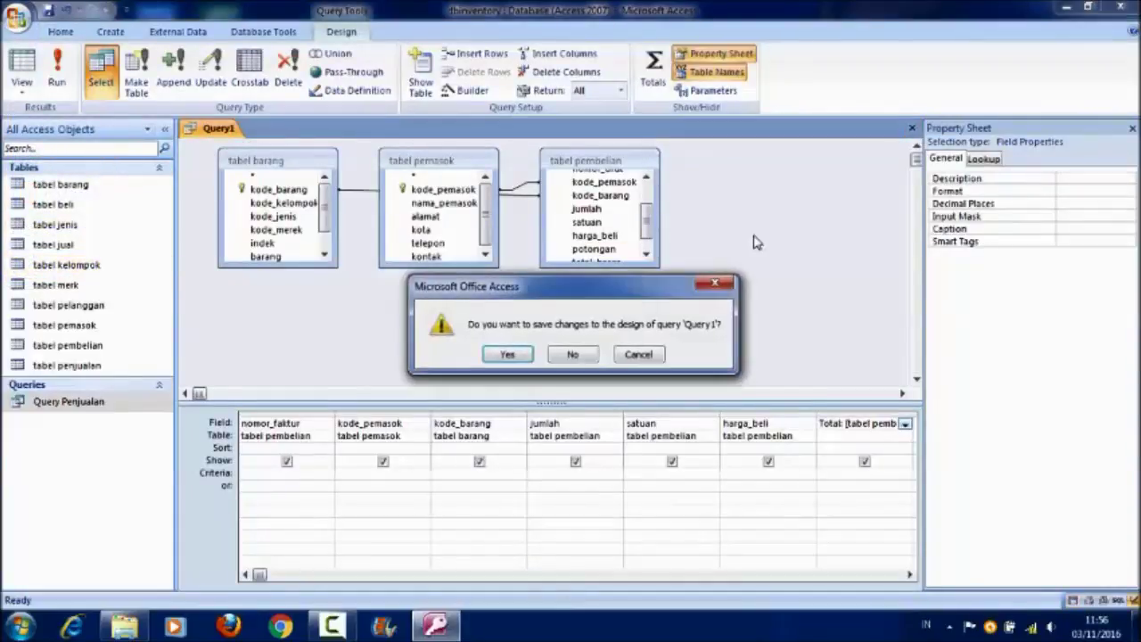
left_click(523, 355)
type("Query ")
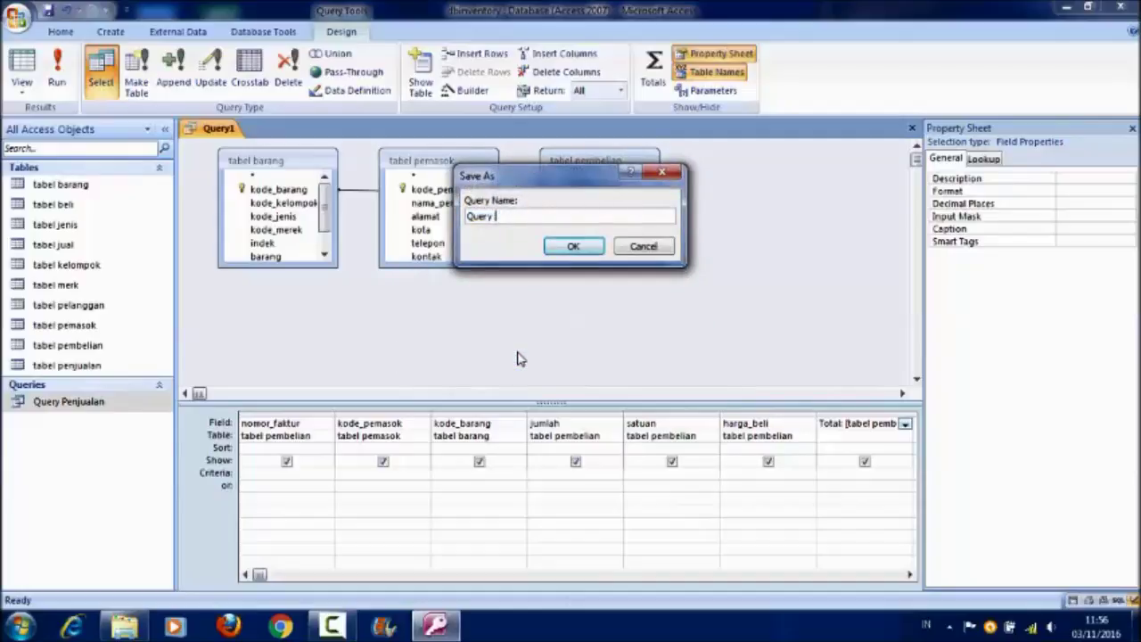
type("Pembelian")
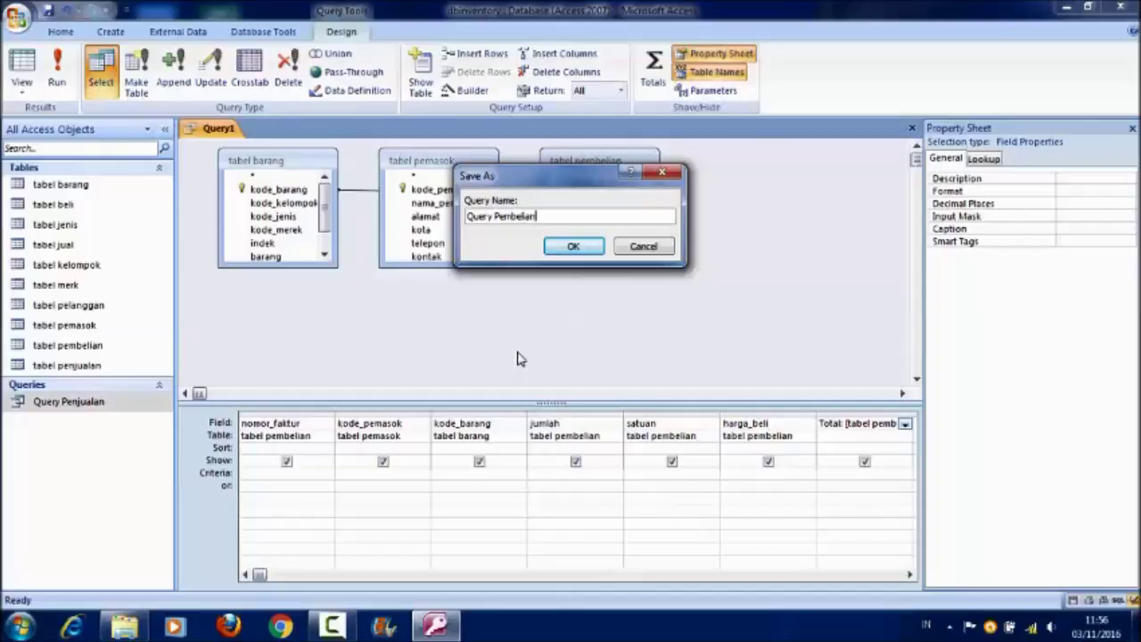
left_click(575, 248)
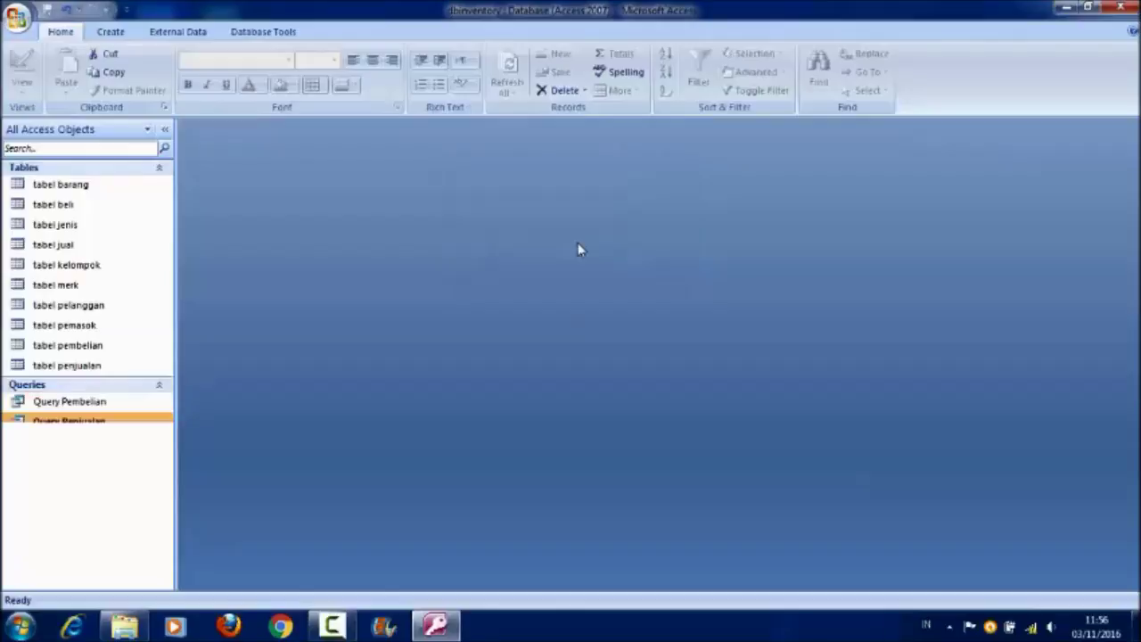
left_click(123, 402)
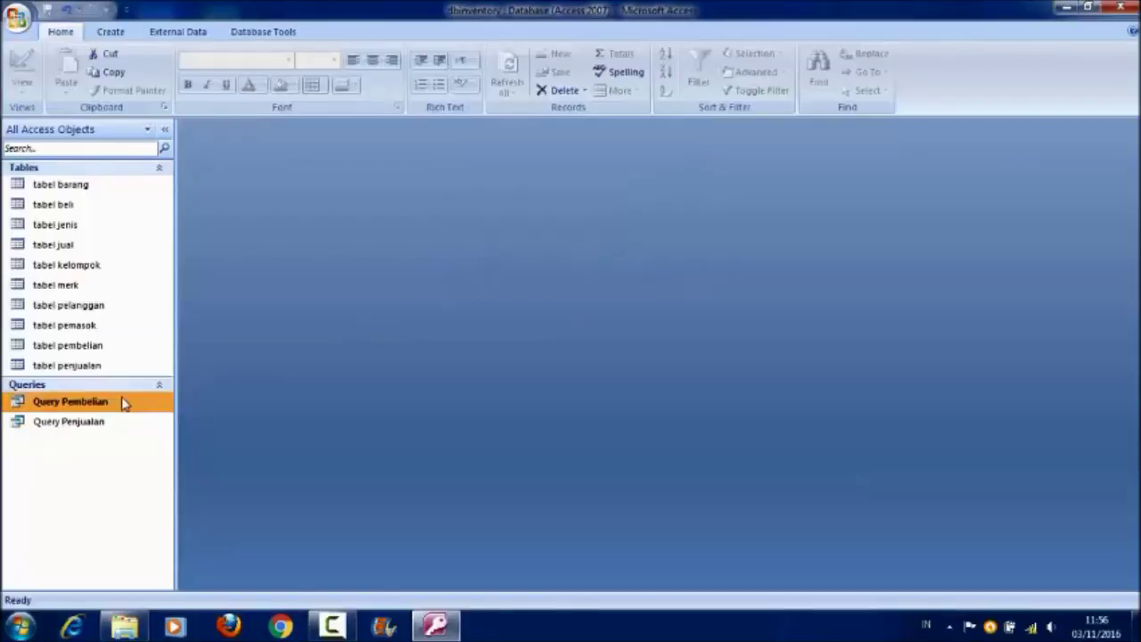
double_click(124, 402)
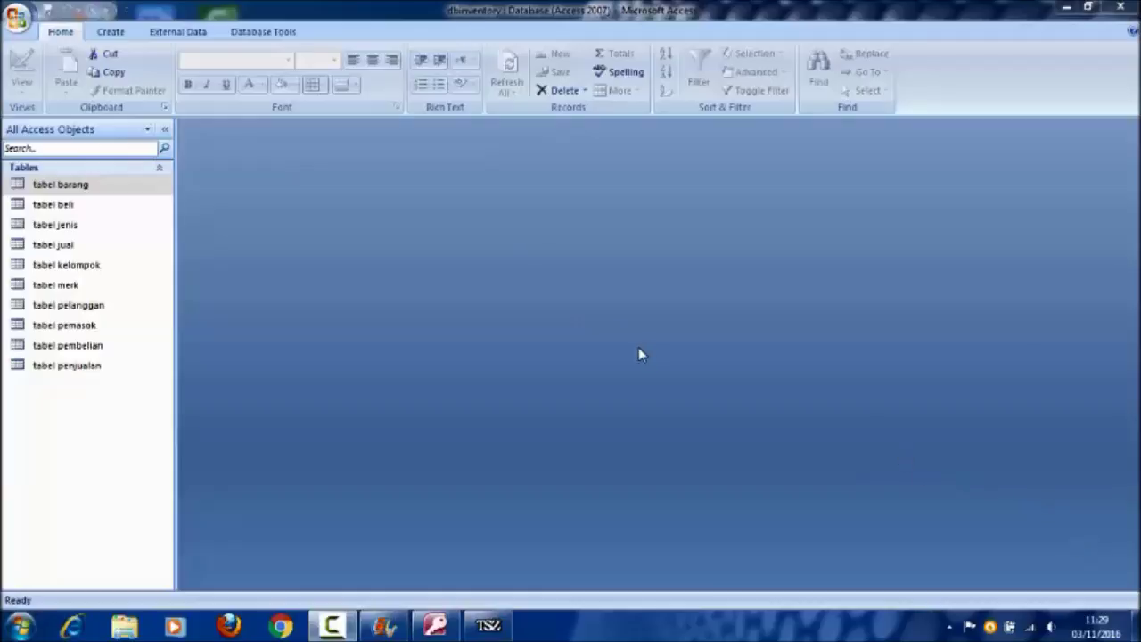
Step: Start a new query in Design view containing tabel barang, tabel pelanggan and tabel penjualan
left_click(120, 36)
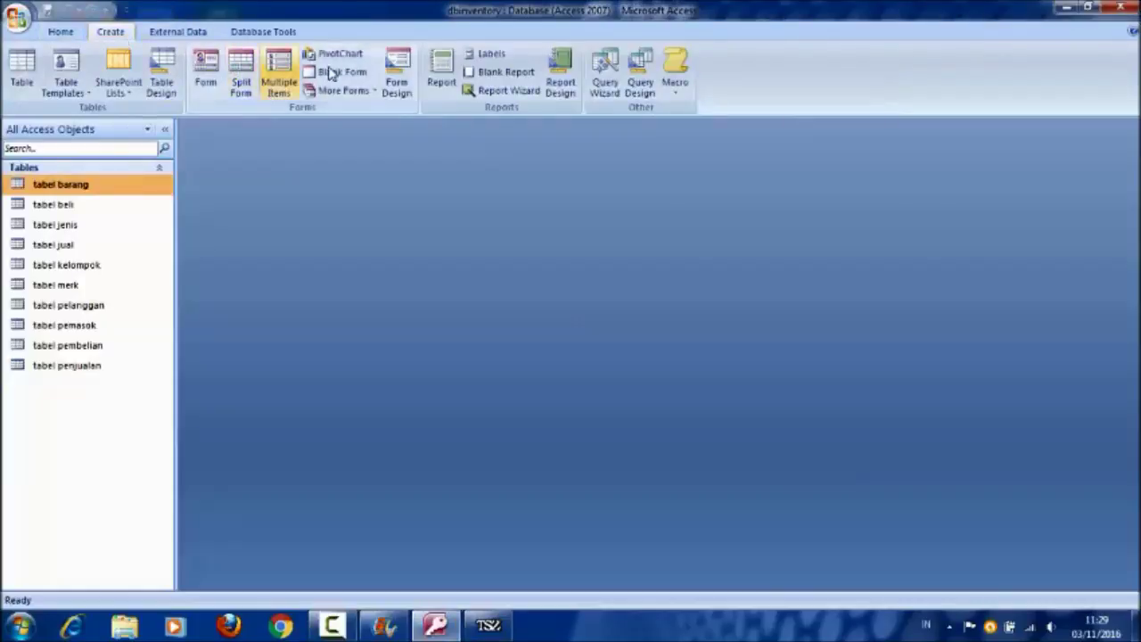
left_click(632, 75)
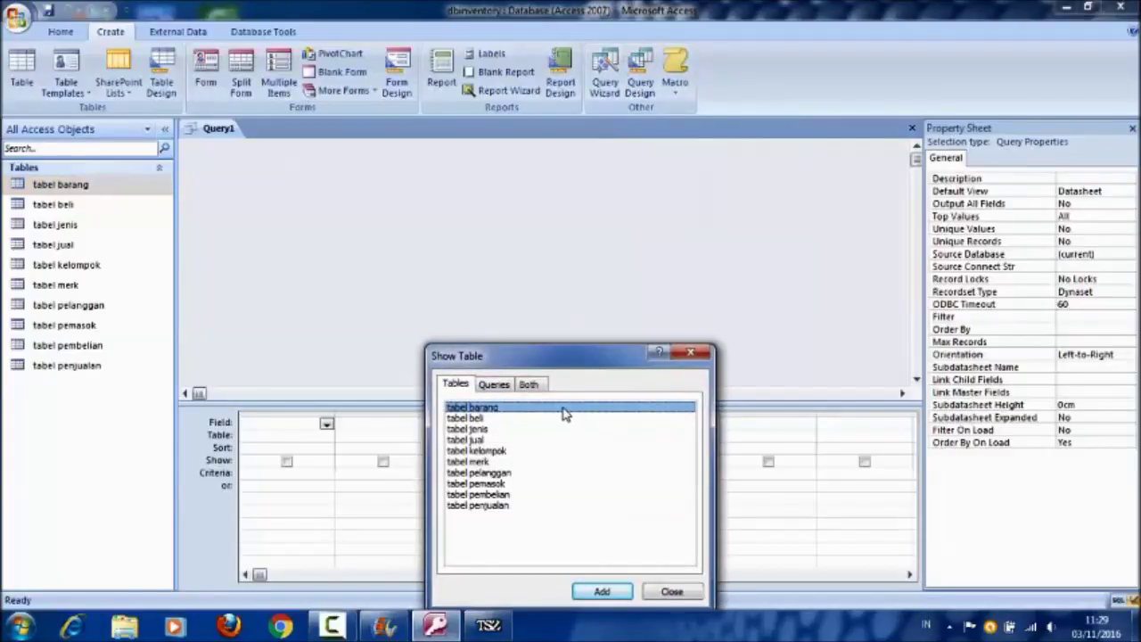
left_click(553, 474, "ctrl")
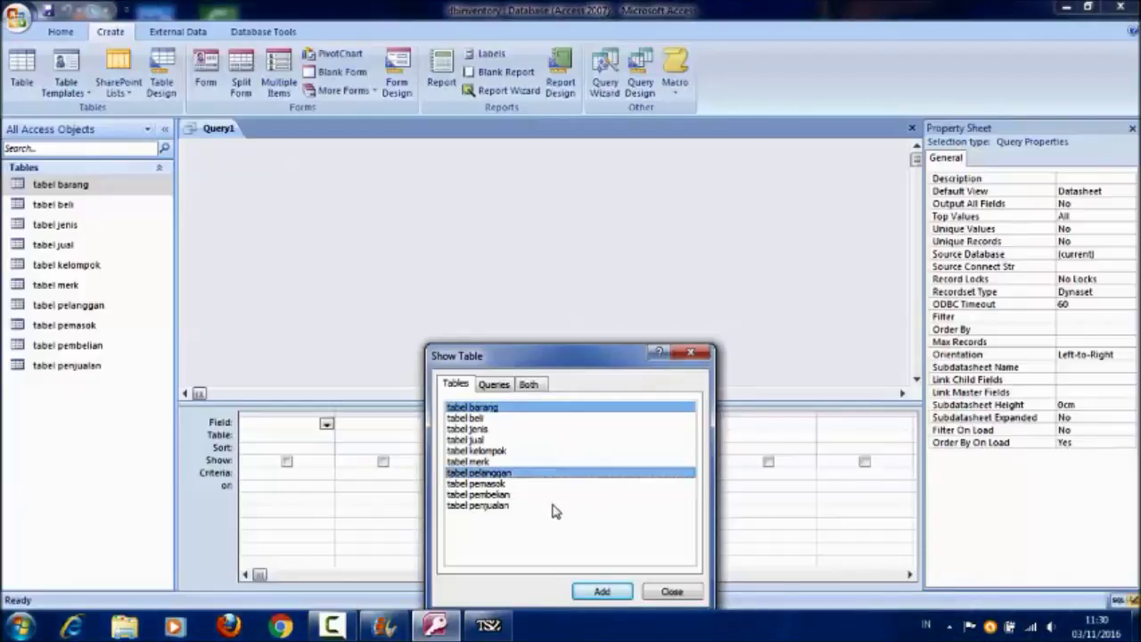
left_click(554, 505, "ctrl")
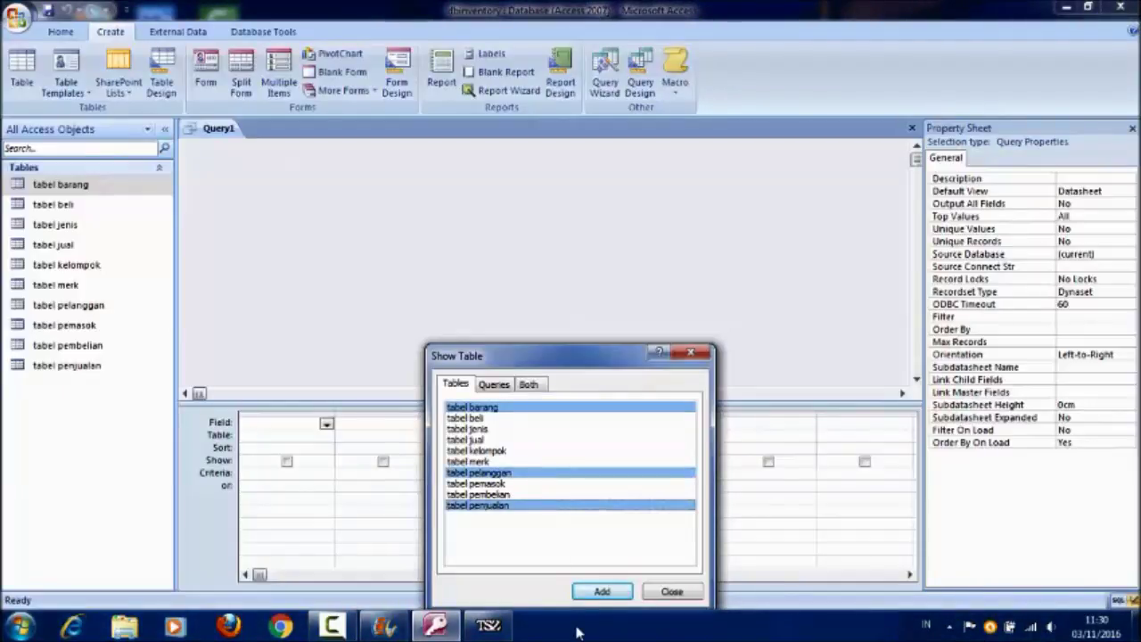
left_click(580, 593)
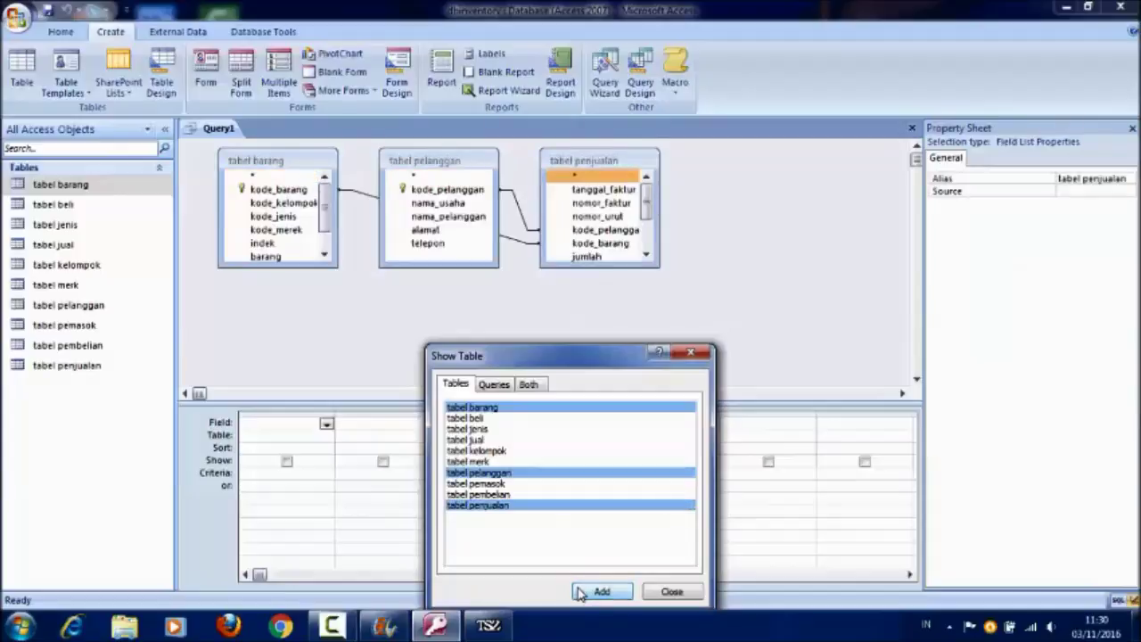
left_click(681, 359)
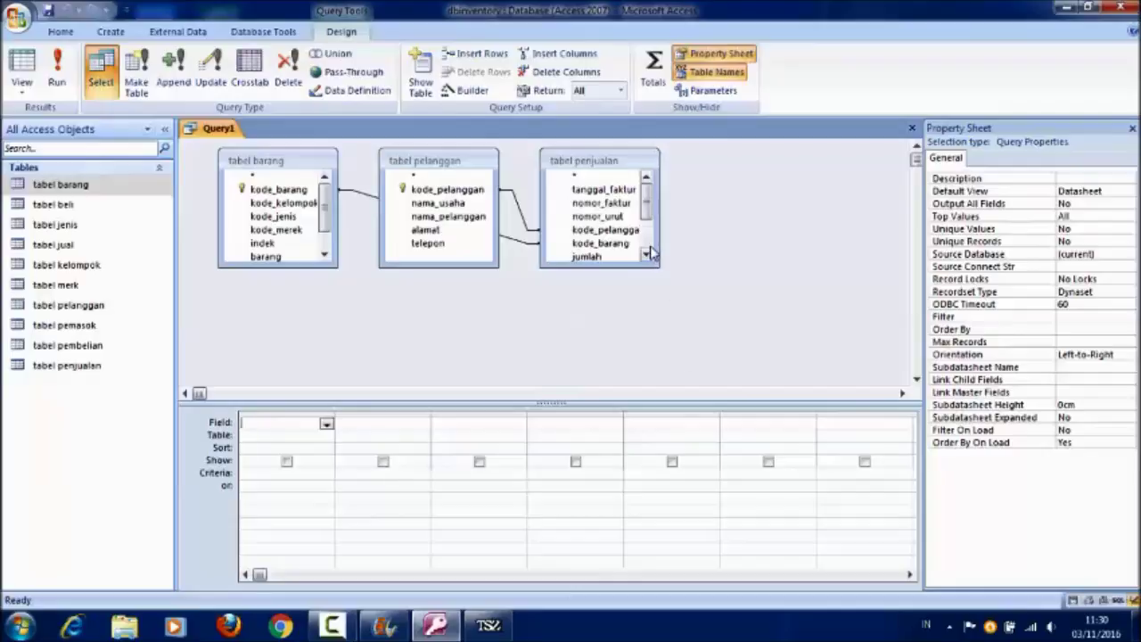
Step: Add nomor_faktur from tabel penjualan, kode_pelanggan from tabel pelanggan and kode_barang from tabel barang to the query grid
left_click(611, 204)
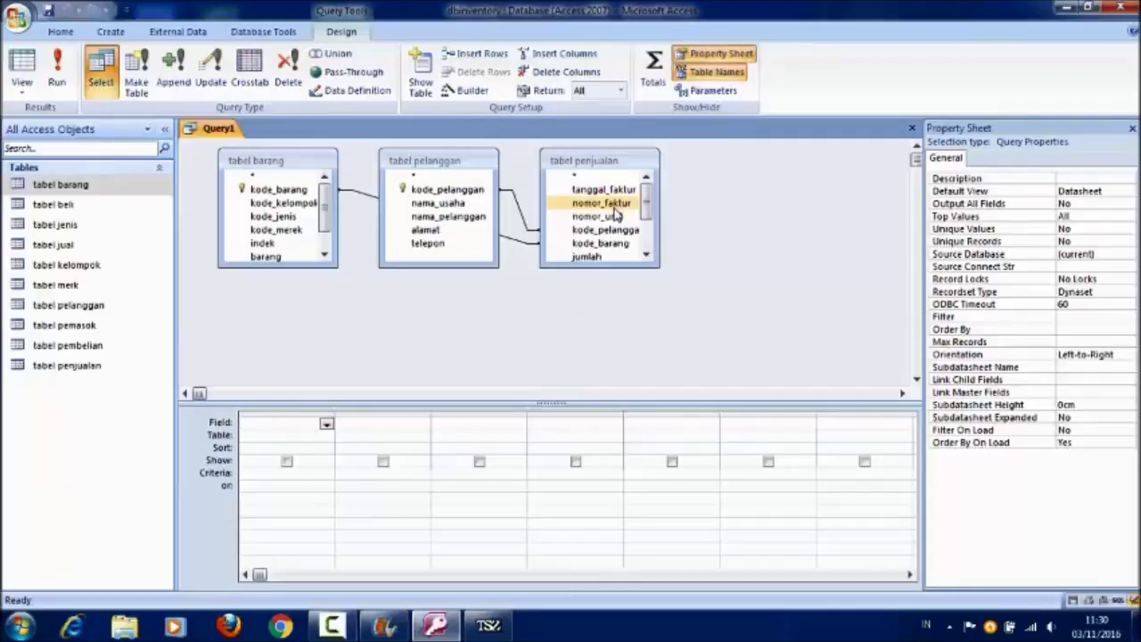
double_click(613, 205)
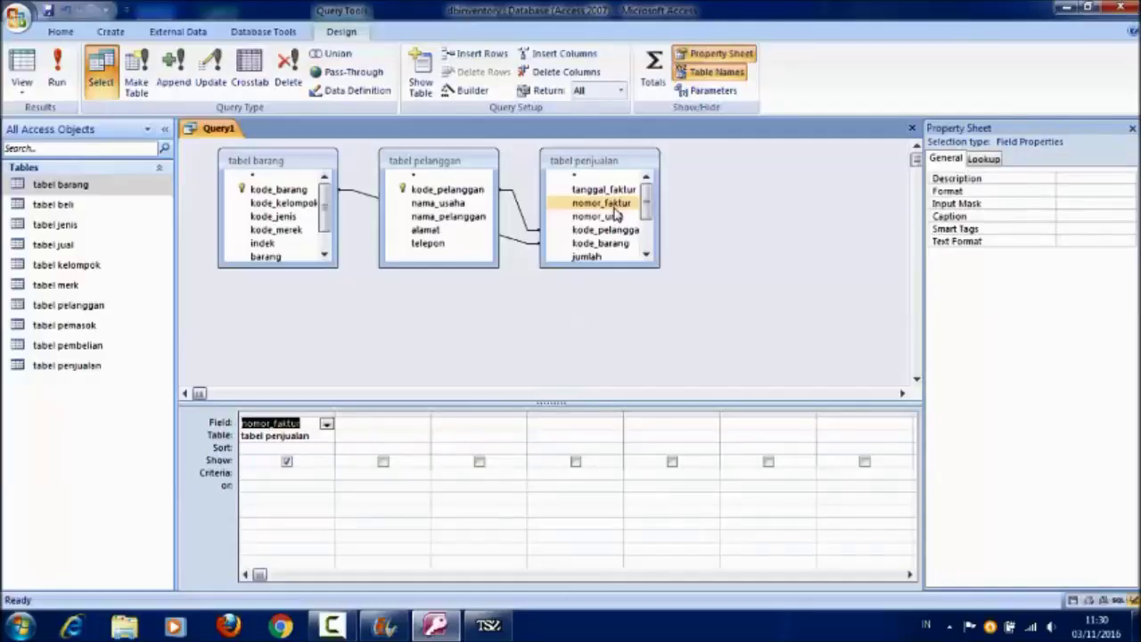
left_click(599, 217)
left_click(604, 230)
left_click(468, 191)
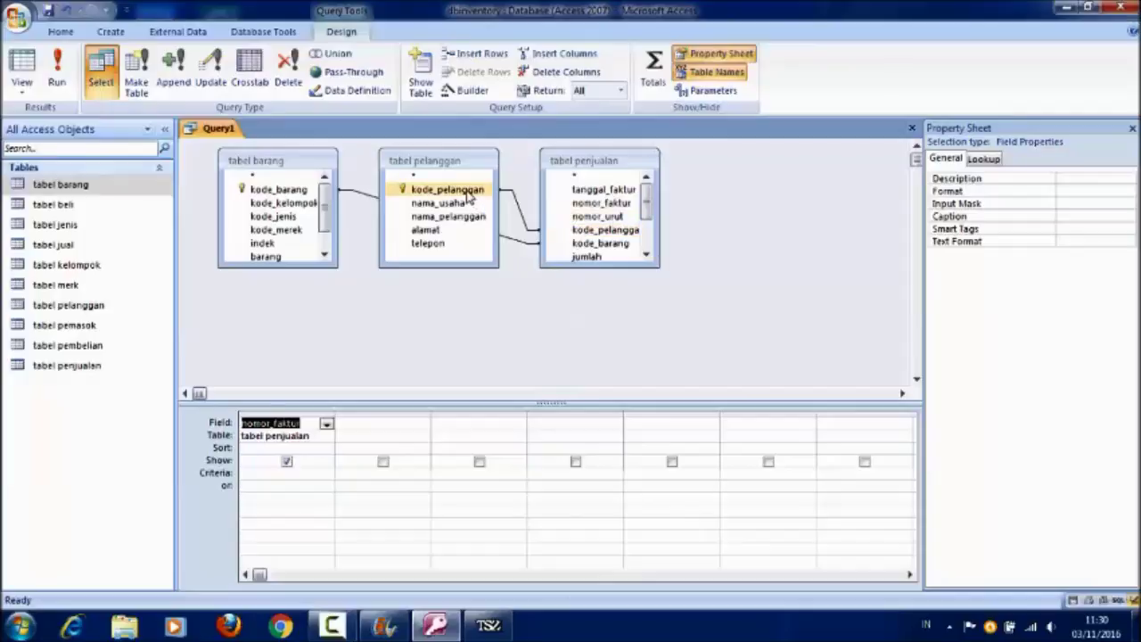
double_click(468, 190)
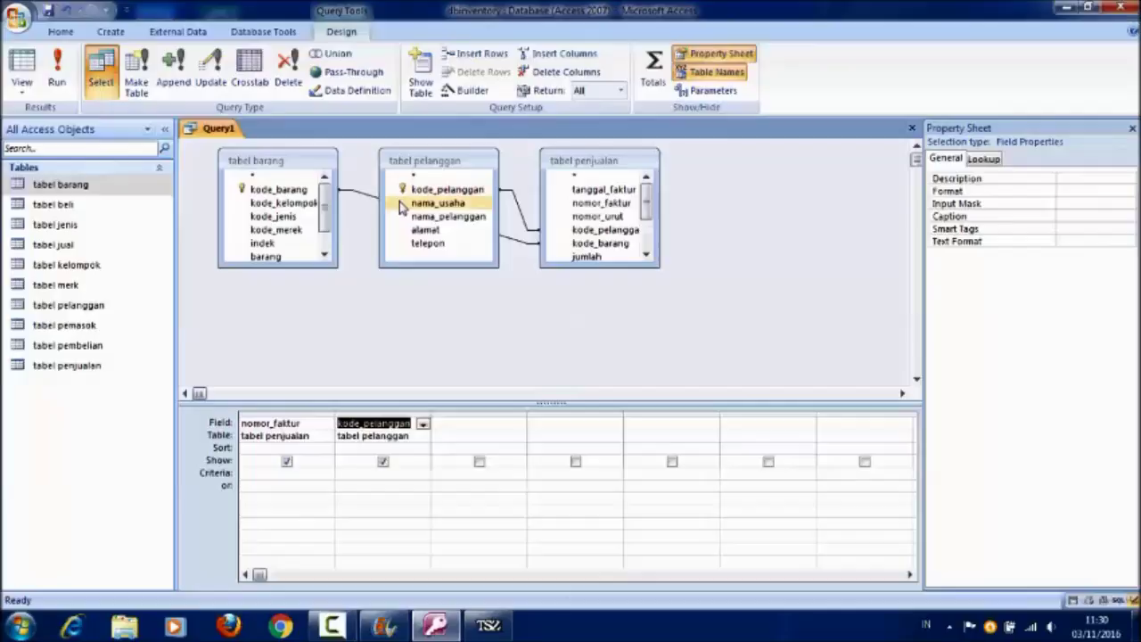
left_click(303, 190)
double_click(306, 193)
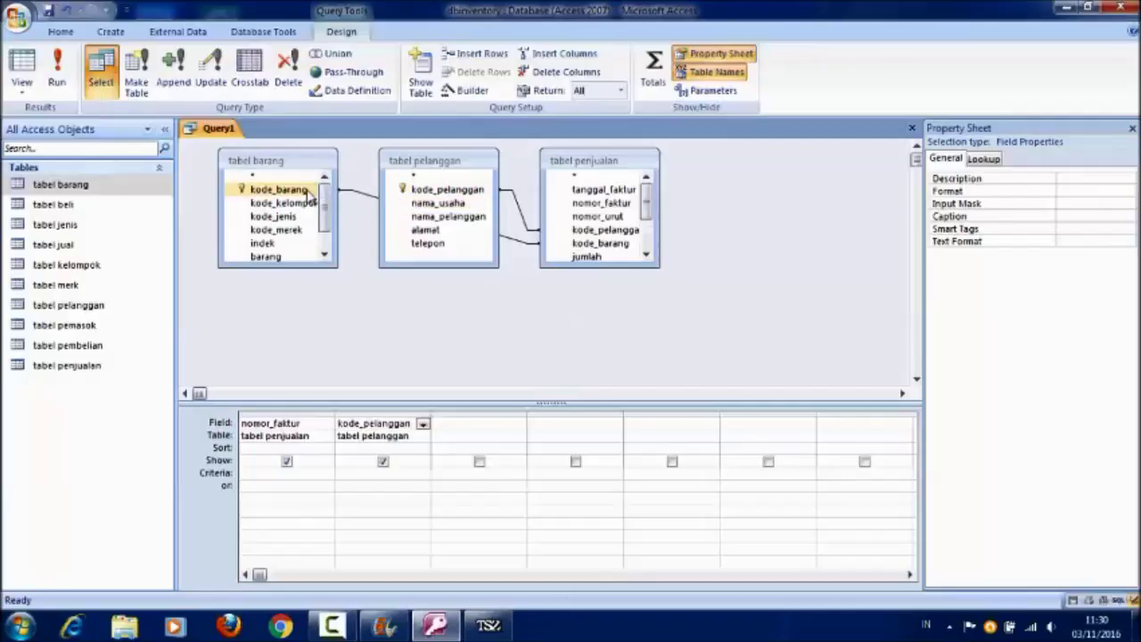
Step: Add the jumlah, satuan and harga_jual fields from tabel penjualan to the query grid
left_click(624, 190)
left_click_drag(646, 200, 649, 227)
left_click(635, 220)
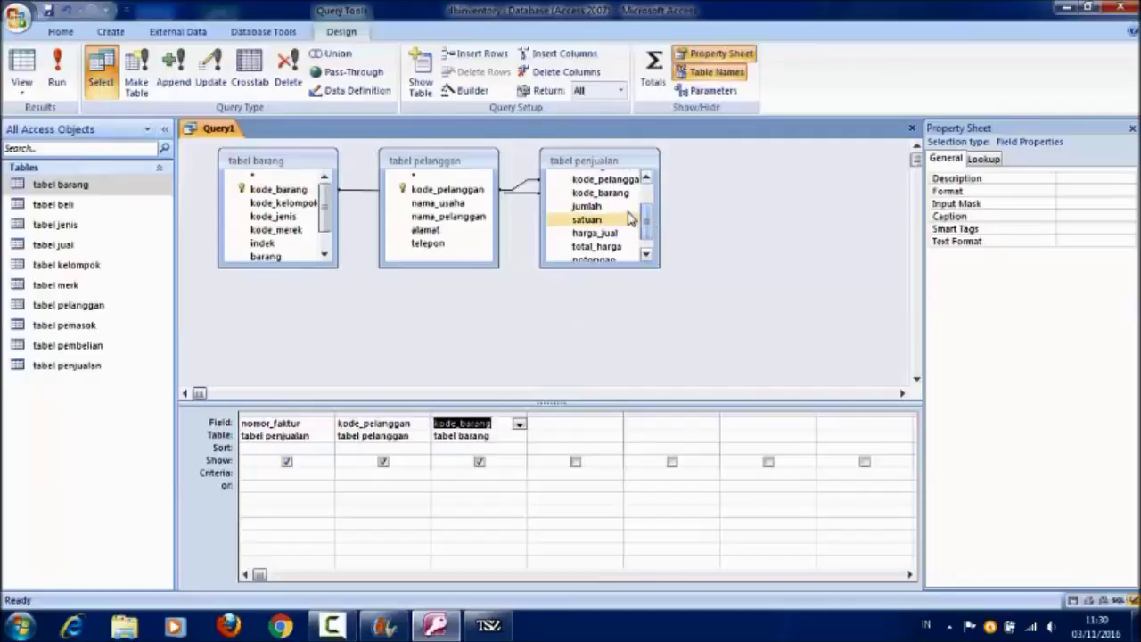
left_click(626, 208)
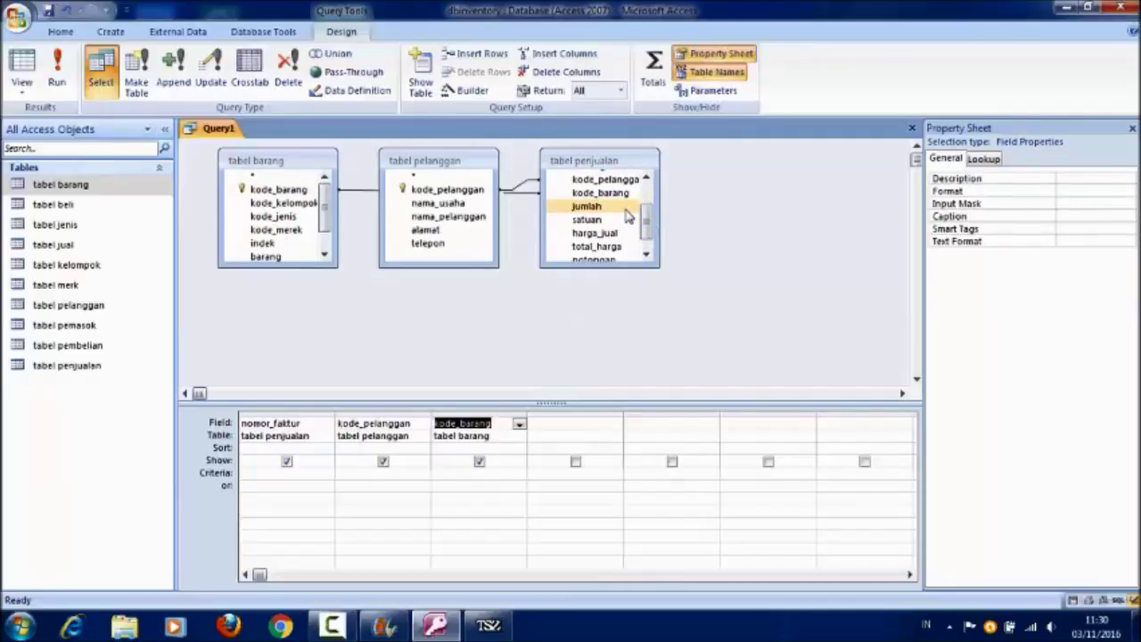
double_click(625, 212)
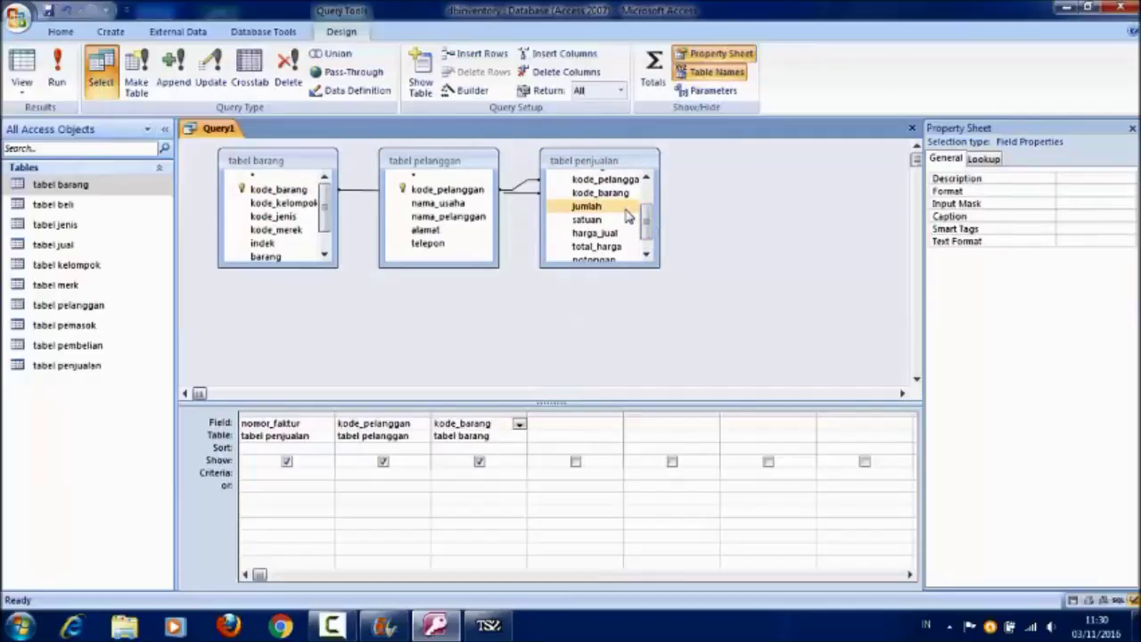
left_click(626, 233)
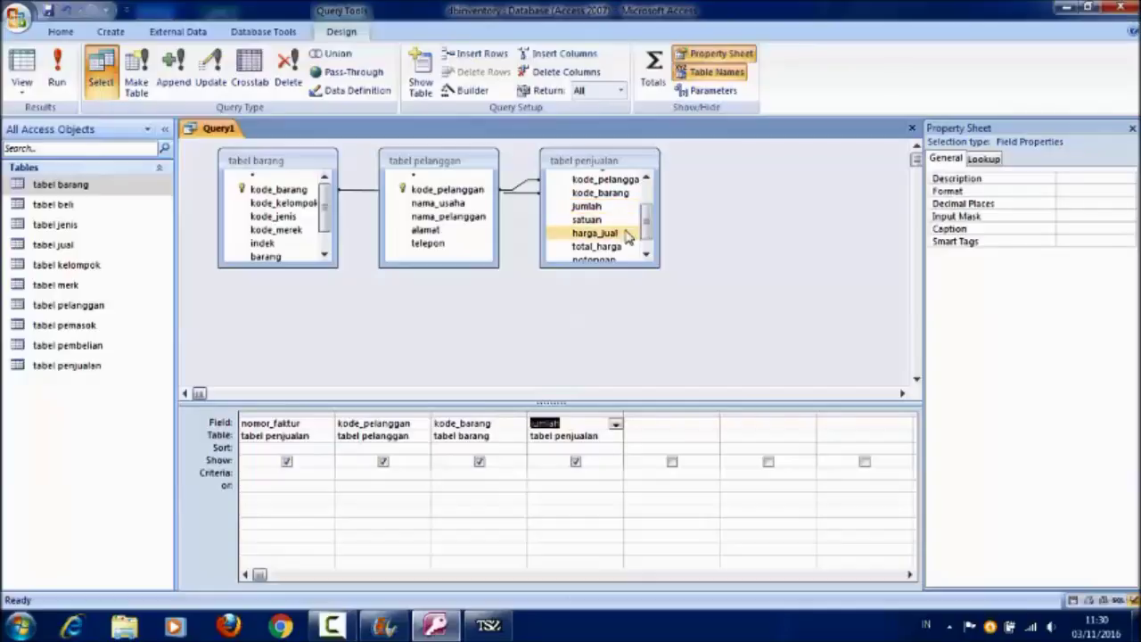
left_click(624, 223)
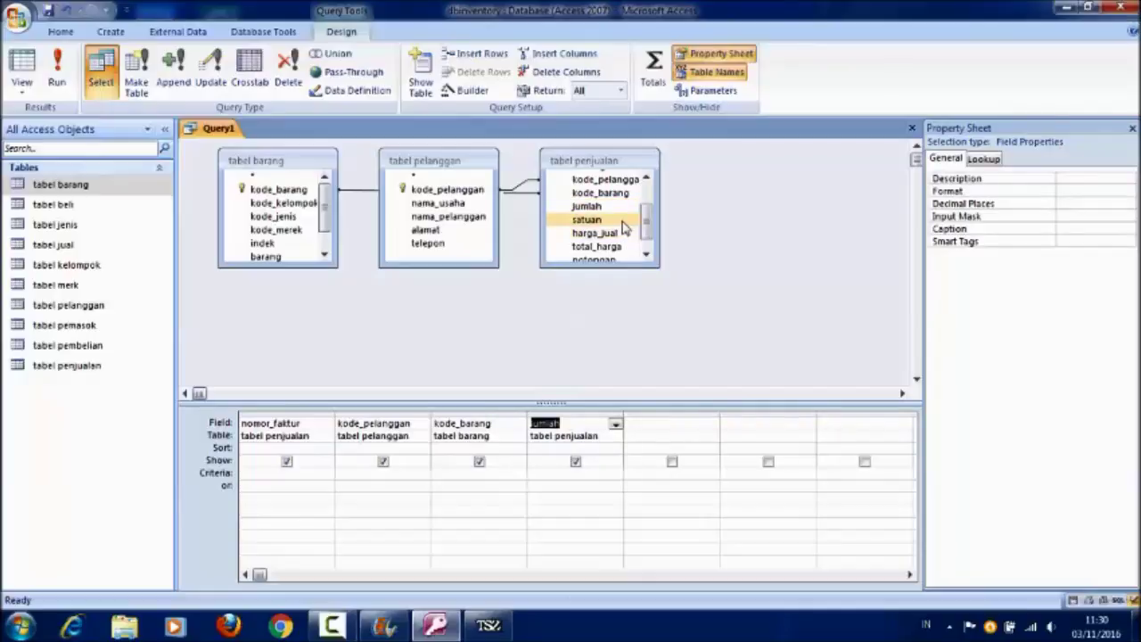
double_click(624, 221)
left_click(626, 233)
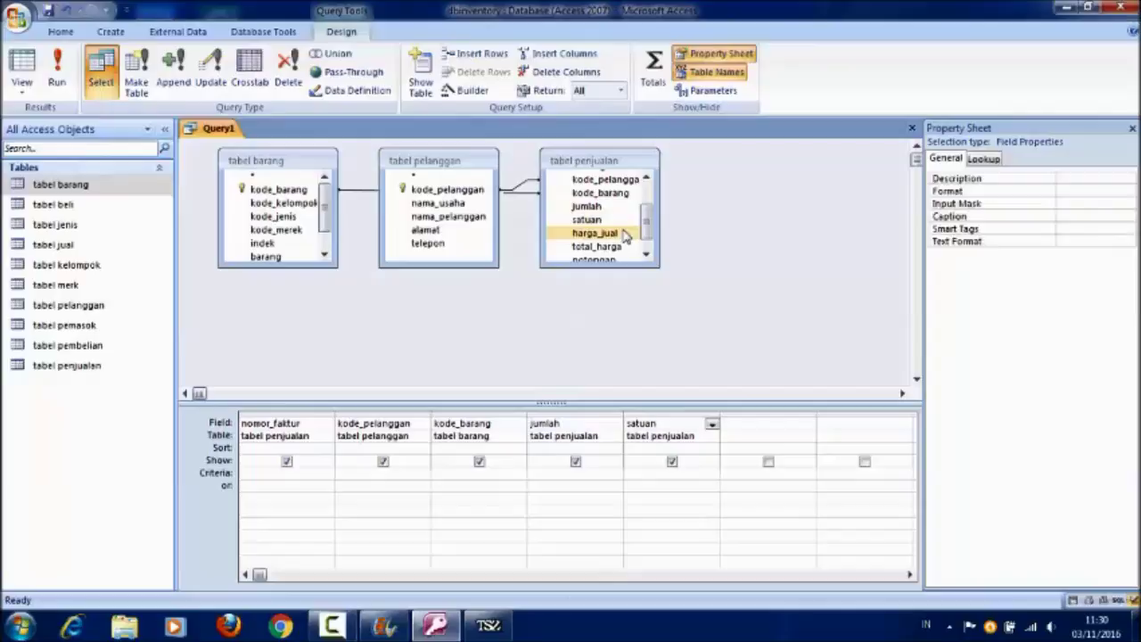
double_click(624, 232)
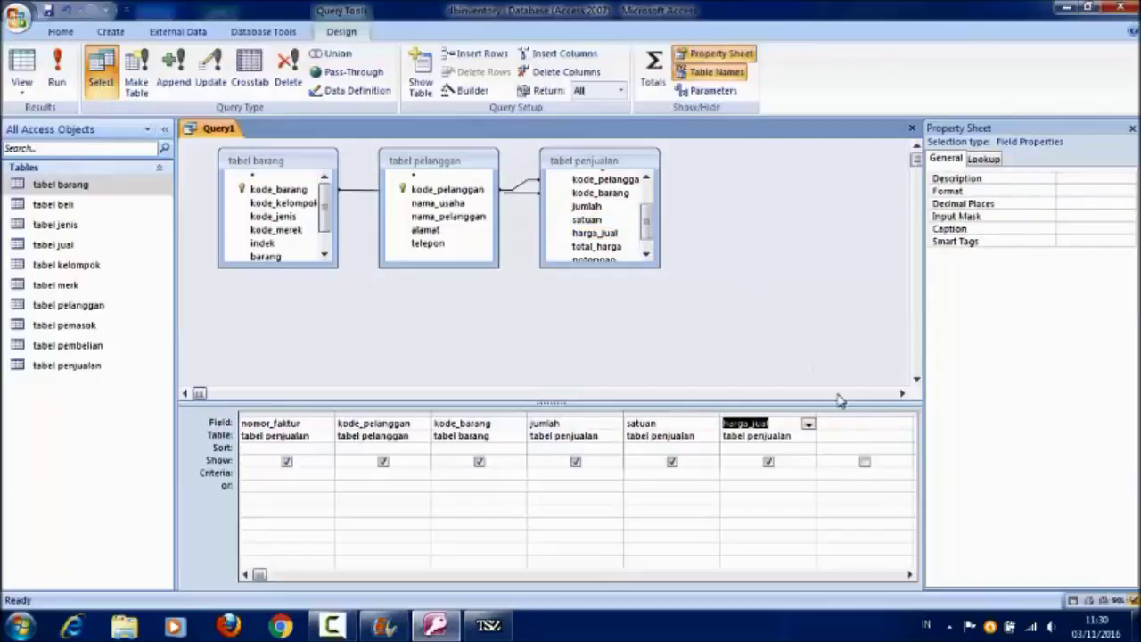
Step: Build the expression [tabel penjualan]![jumlah] * [tabel penjualan]![harga_jual] in the empty column after harga_jual
left_click(852, 424)
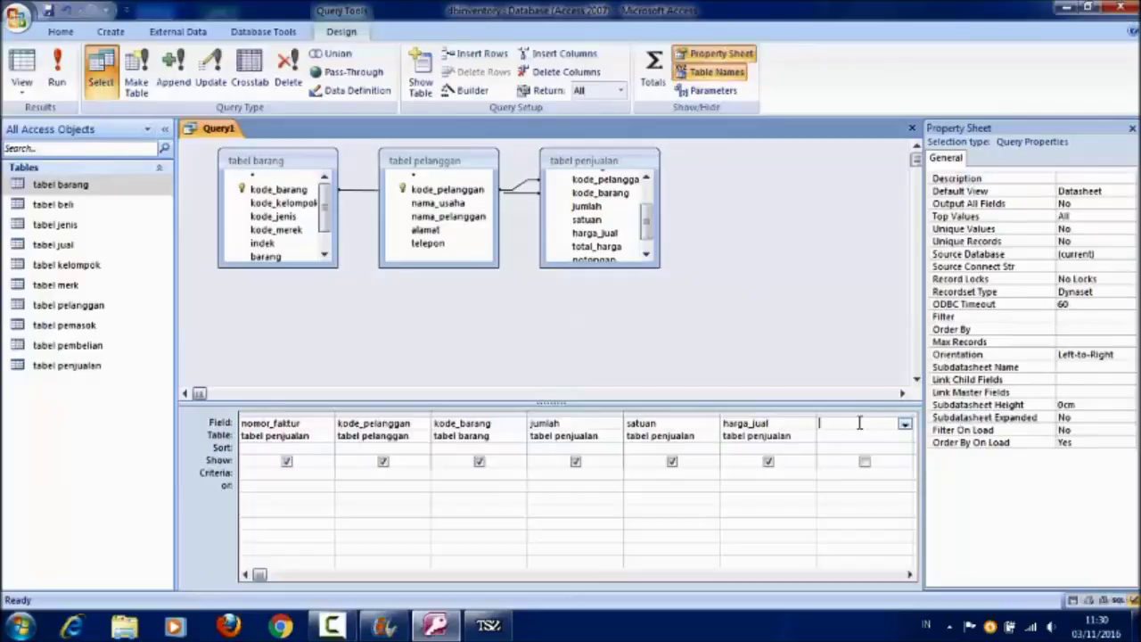
right_click(859, 424)
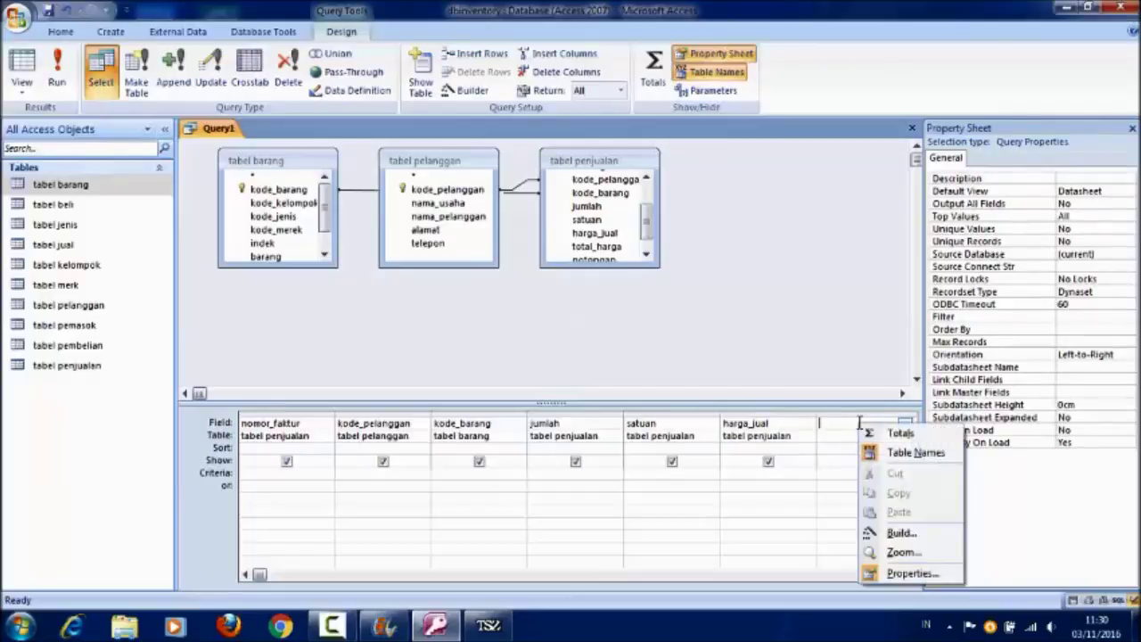
left_click(894, 537)
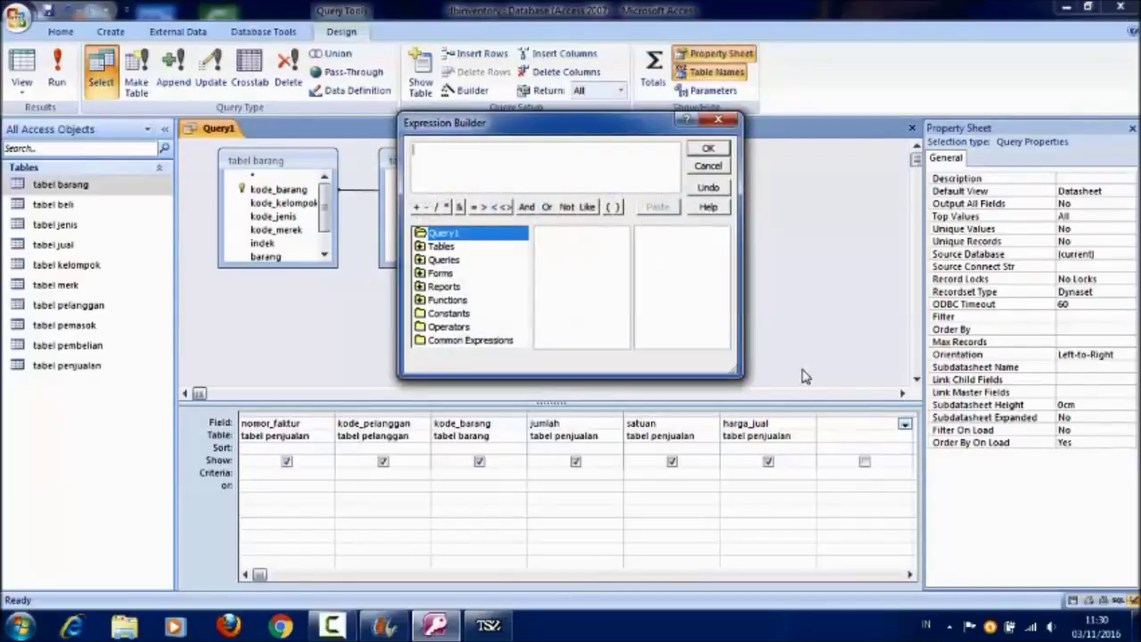
double_click(449, 247)
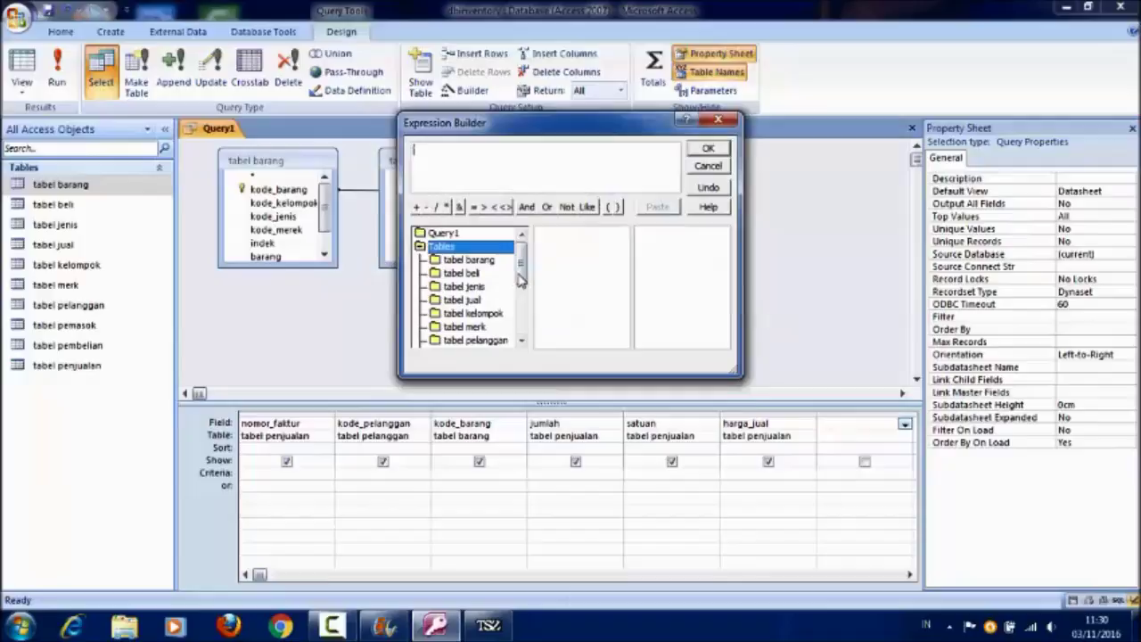
scroll(522, 312, "down", 2)
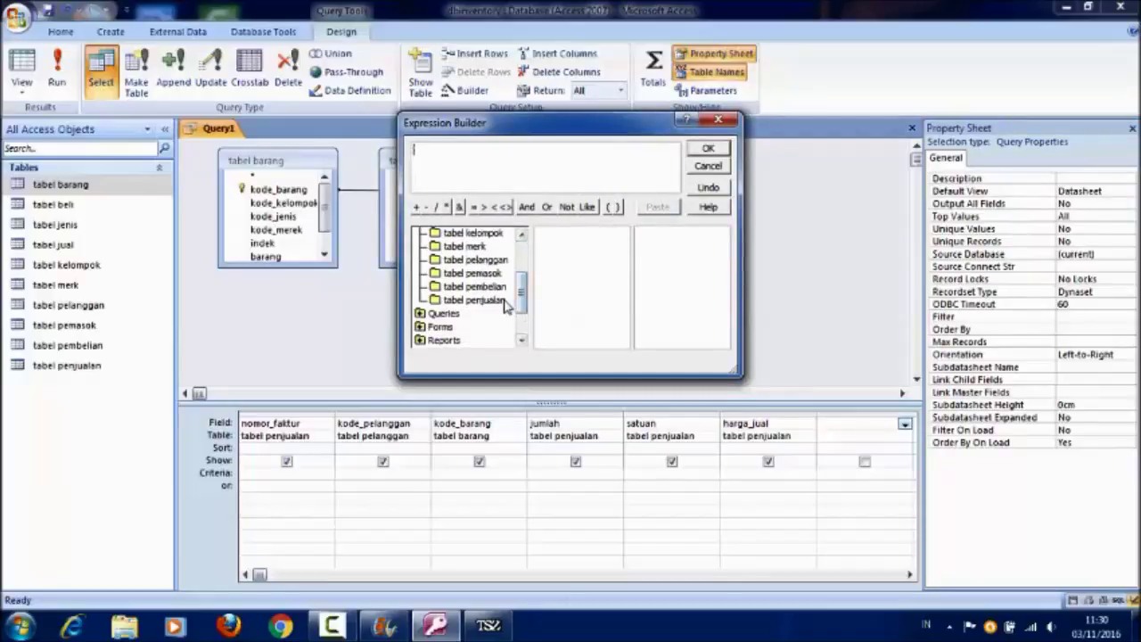
left_click(505, 302)
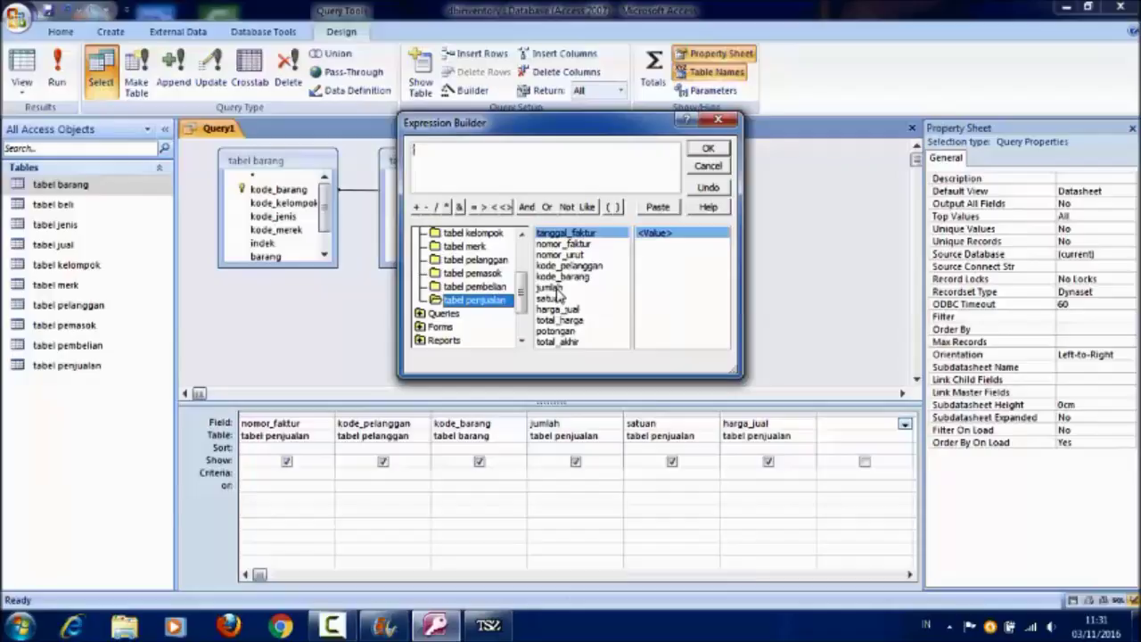
double_click(551, 288)
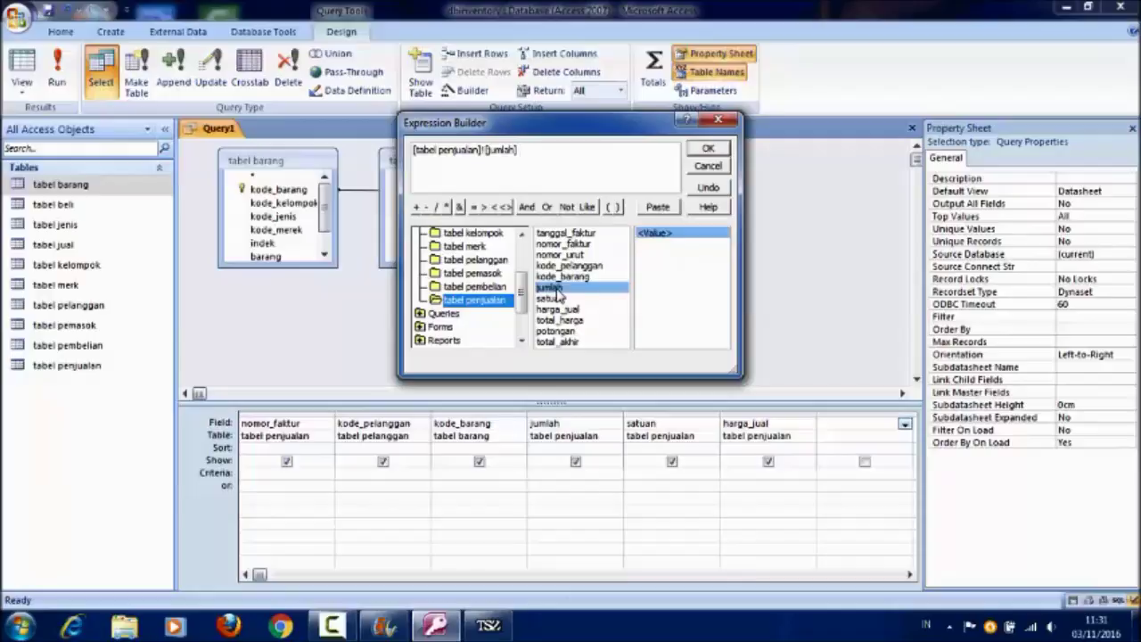
type("*")
double_click(571, 309)
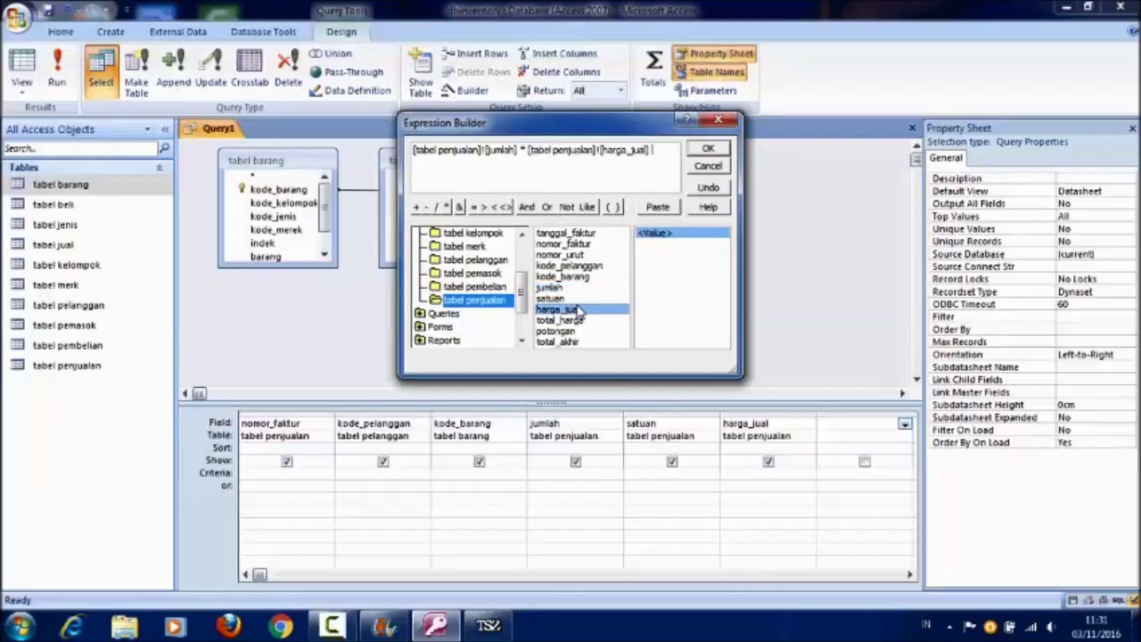
left_click(710, 150)
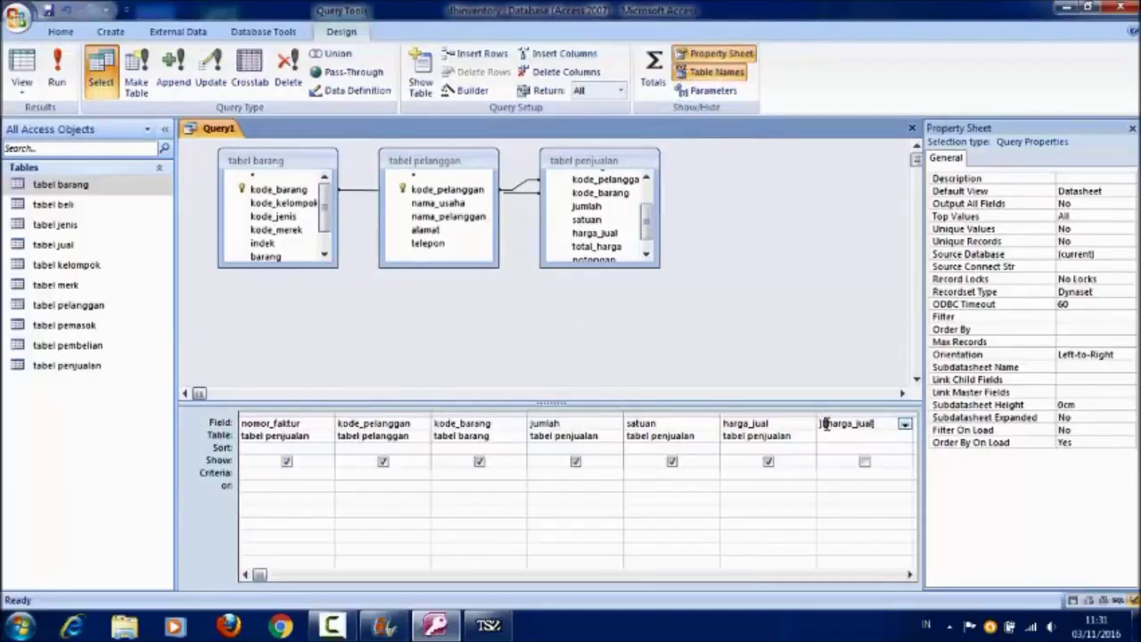
Step: Rename the calculated column's default Expr1 label to total, keeping its expression, and run the query
key("Left")
key("Left")
key("Left")
key("Left")
key("Left")
key("Left")
key("Left")
key("Left")
key("Left")
key("Left")
key("Left")
key("Left")
key("Left")
key("Left")
key("Left")
key("Left")
key("Left")
key("Left")
key("Left")
key("Left")
key("Left")
key("Left")
key("Left")
key("Left")
key("Left")
key("Left")
key("Left")
key("Left")
key("Left")
key("Left")
key("Left")
key("Left")
key("Left")
key("Left")
key("Left")
key("Left")
key("Left")
key("Left")
key("Left")
key("Left")
key("Left")
key("Left")
key("Left")
key("Left")
key("Left")
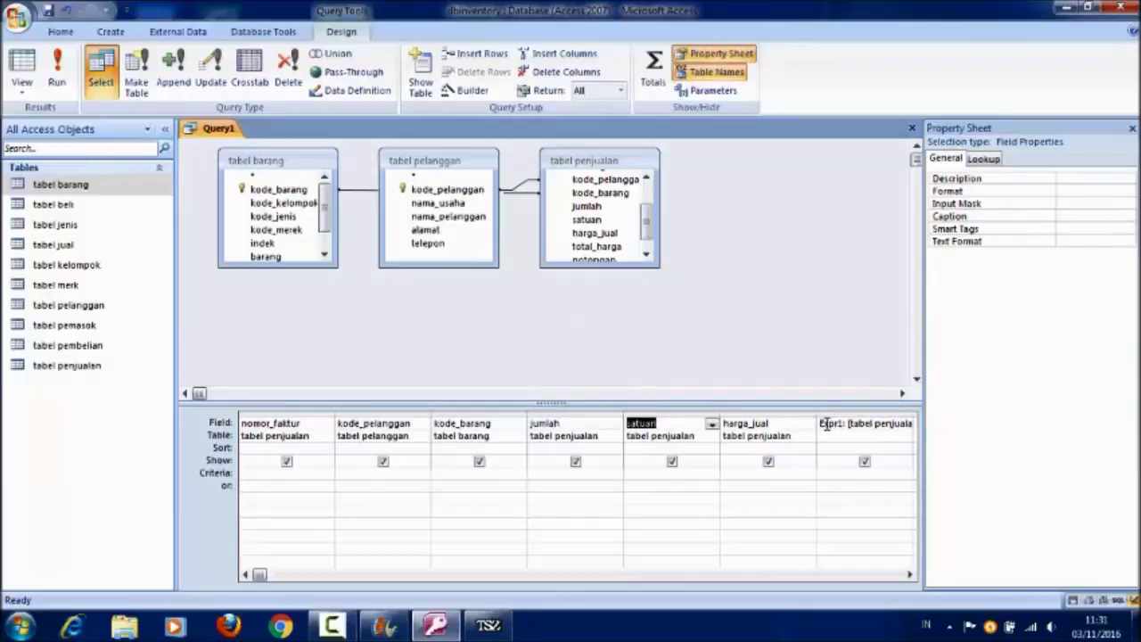
left_click(840, 423)
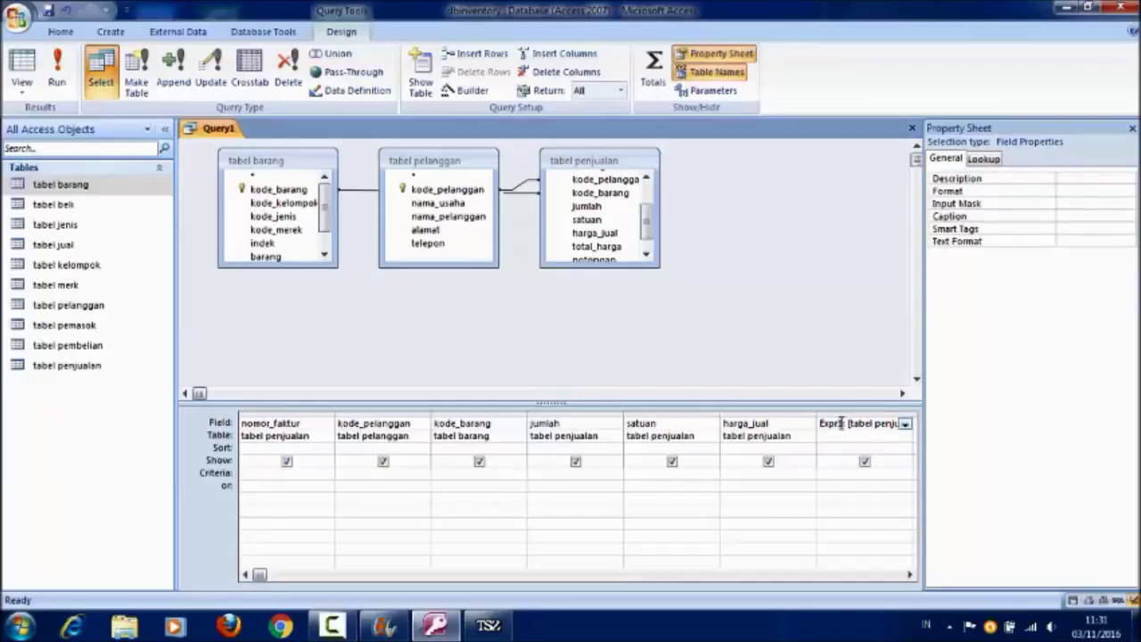
key("BackSpace")
key("BackSpace")
key("BackSpace")
key("BackSpace")
key("BackSpace")
key("BackSpace")
type("total:")
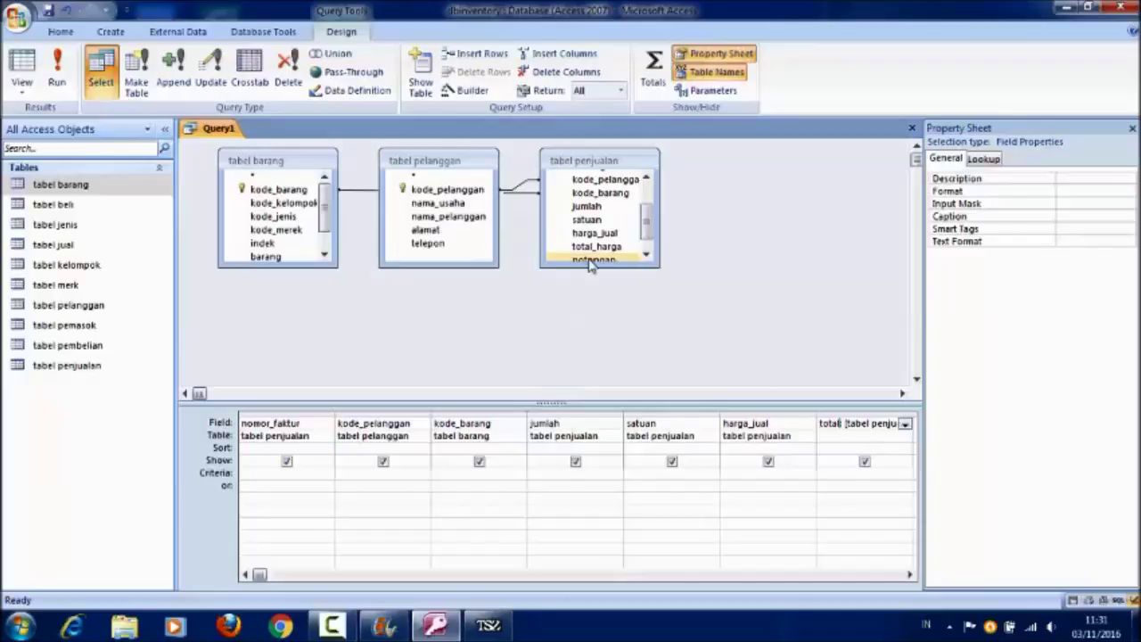
left_click(56, 76)
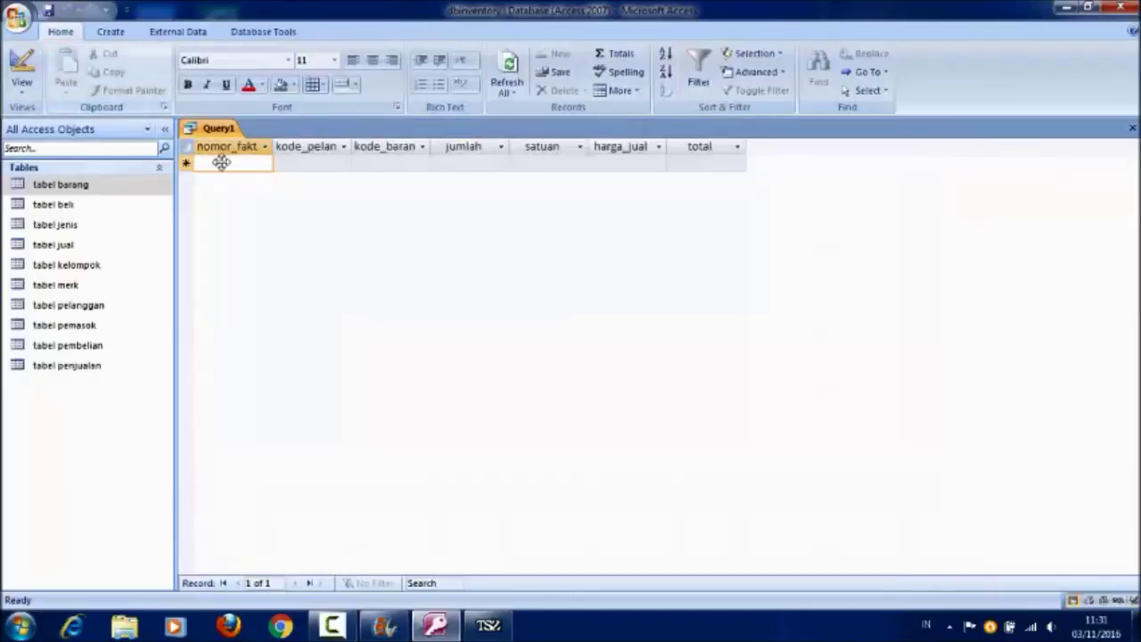